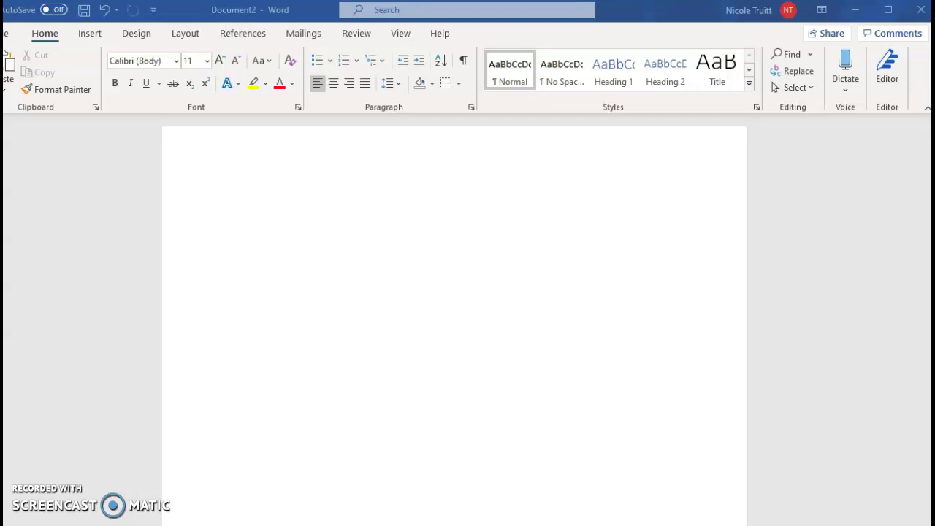
# Step: Add the centered heading "References" at the start of the blank document
pyautogui.click(480, 242)
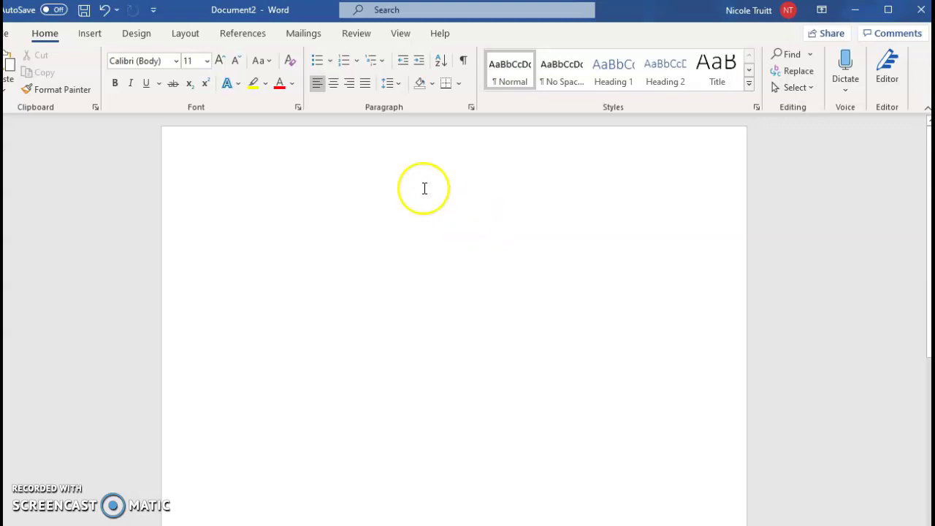
pyautogui.click(334, 84)
pyautogui.write('Re')
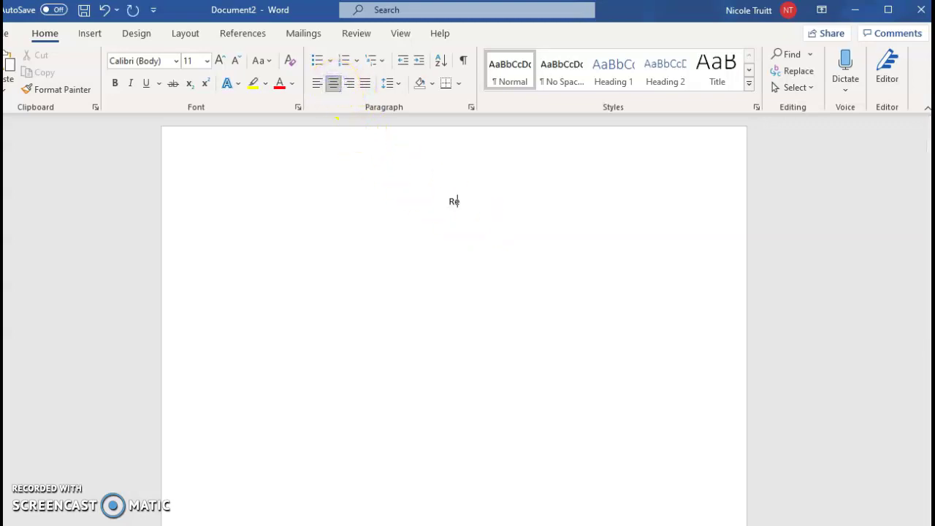
pyautogui.write('ferences')
# Step: Set the line spacing of the References heading to 2.0
pyautogui.moveTo(428, 212); pyautogui.dragTo(516, 305)
pyautogui.click(388, 83)
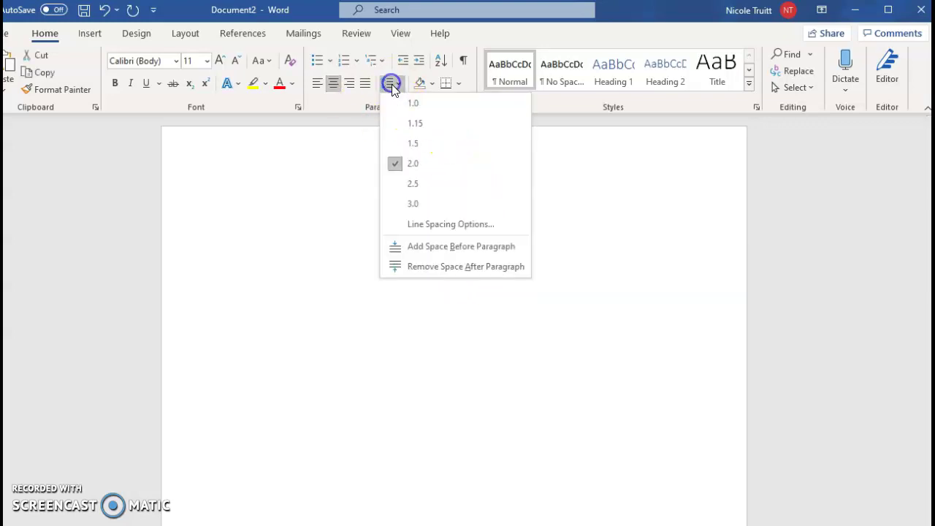
pyautogui.click(410, 162)
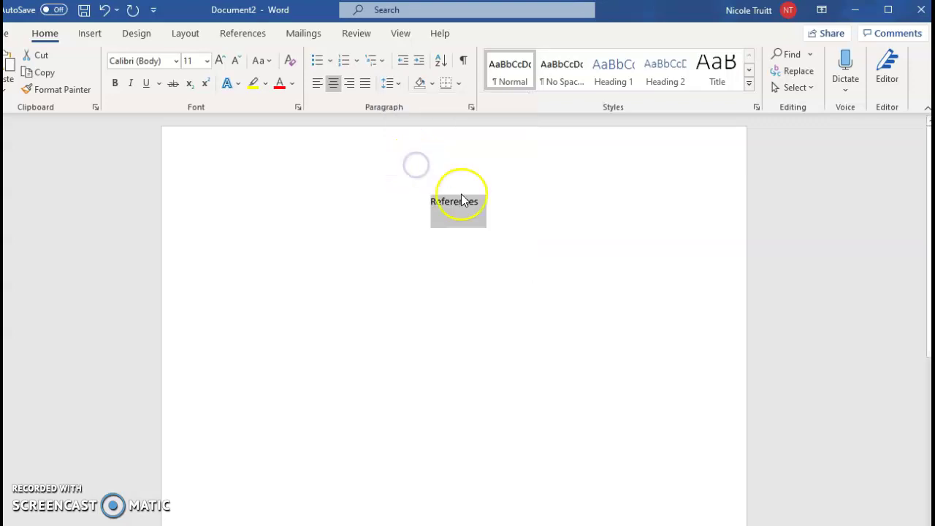
pyautogui.click(494, 209)
# Step: Start a left-aligned entry on a new line below the heading with the author's surname and first initial
pyautogui.press('Return')
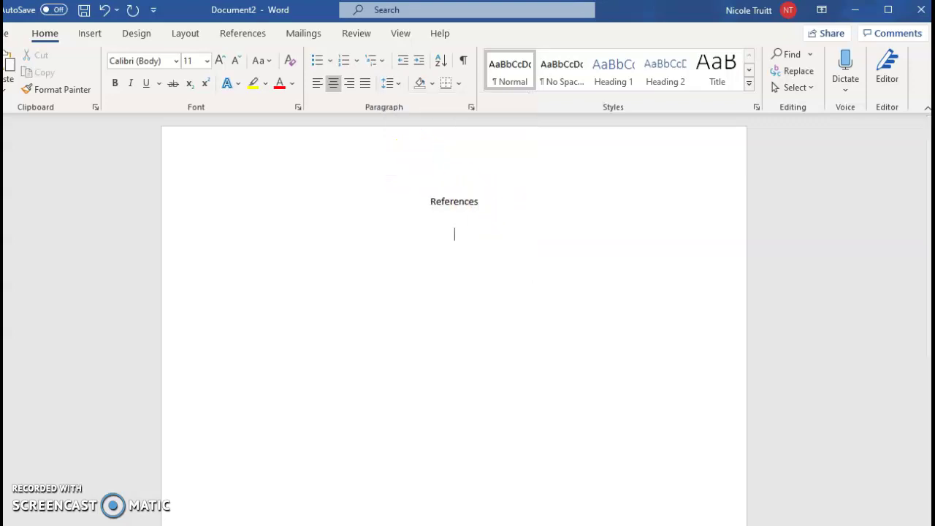
pyautogui.click(317, 83)
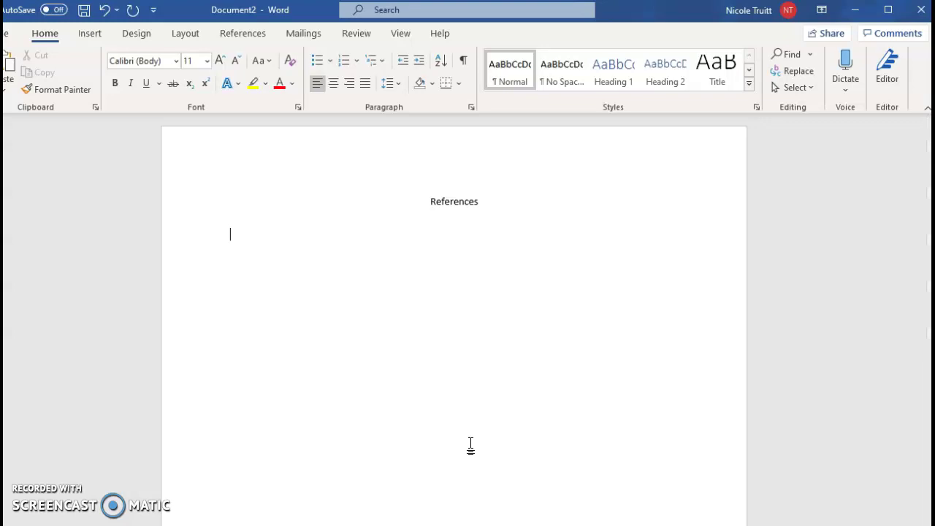
pyautogui.write('Mader, J.')
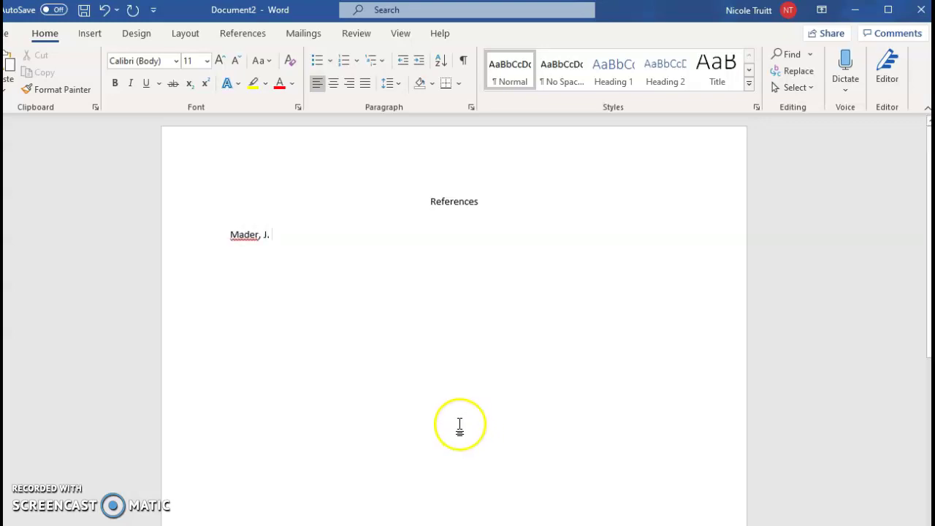
# Step: Check the article's publication date on the course page in the browser, and add "(2020, February 8)." to the entry in Word
pyautogui.hotkey('alt', 'Tab')
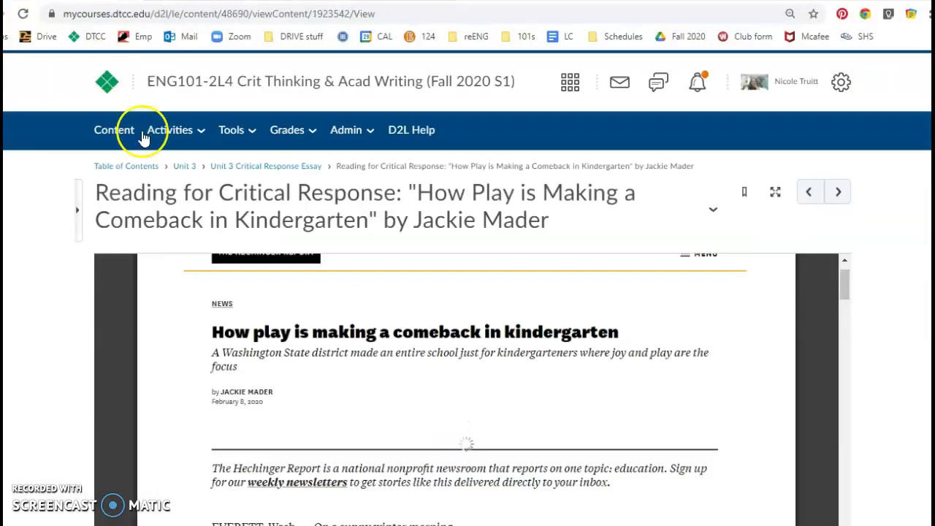
pyautogui.scroll(1, 689, 411)
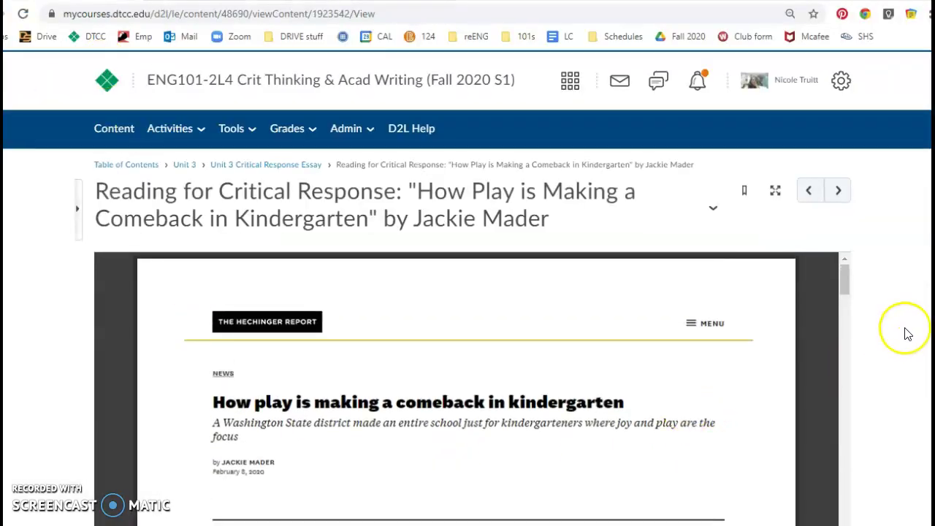
pyautogui.scroll(-3, 617, 303)
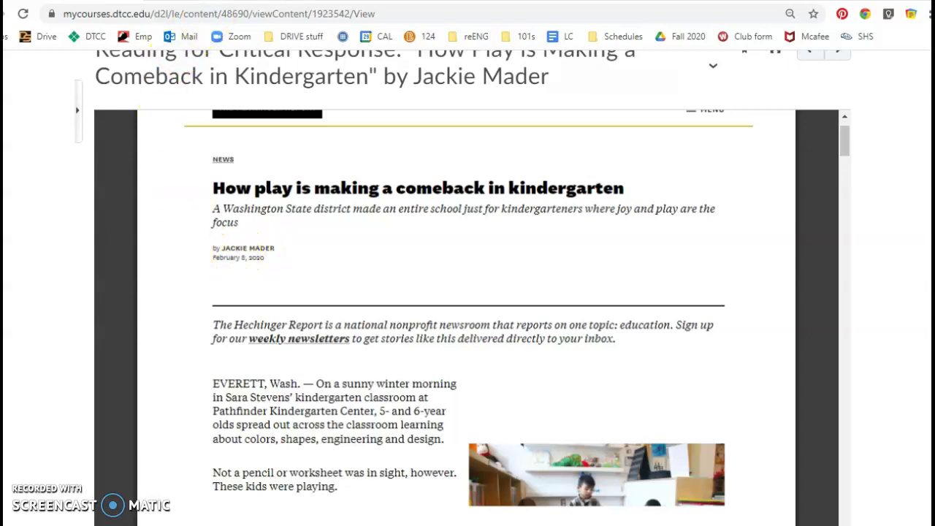
pyautogui.click(219, 2)
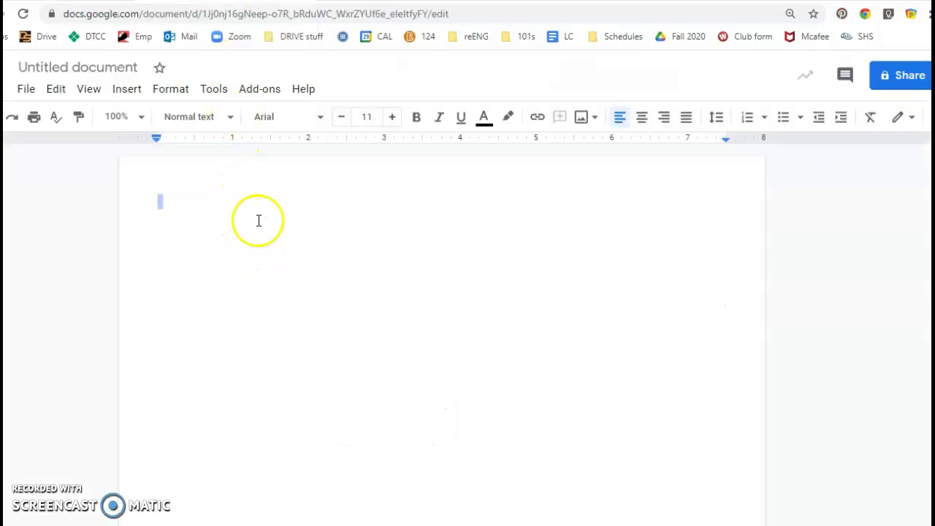
pyautogui.hotkey('ctrl', 'shift', 'Tab')
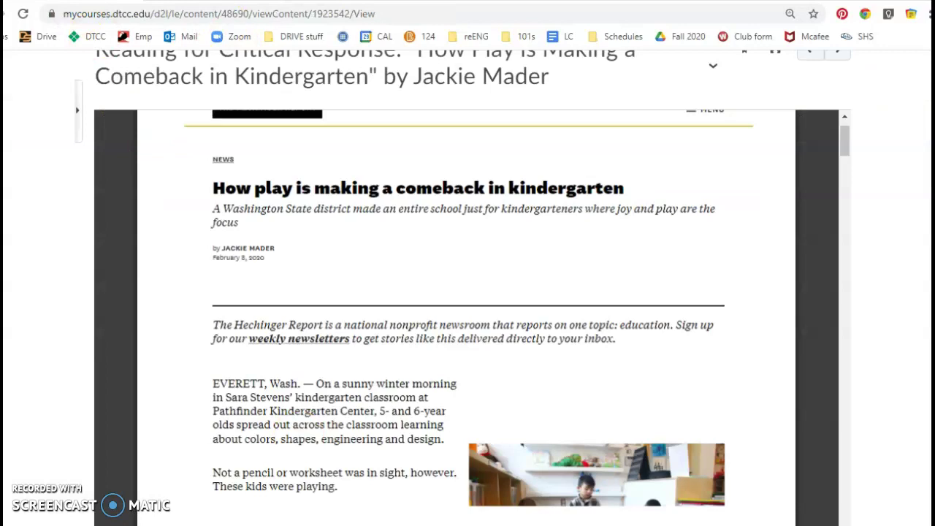
pyautogui.click(256, 488)
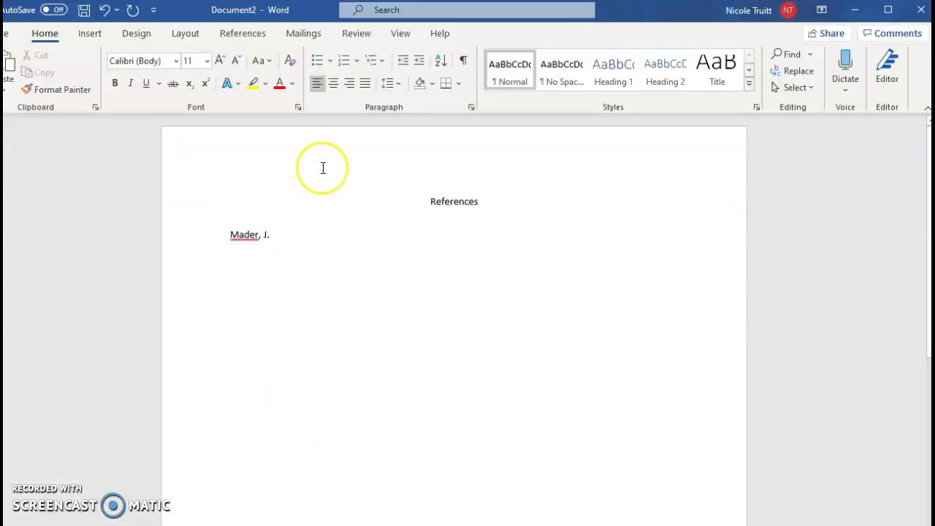
pyautogui.write('(202')
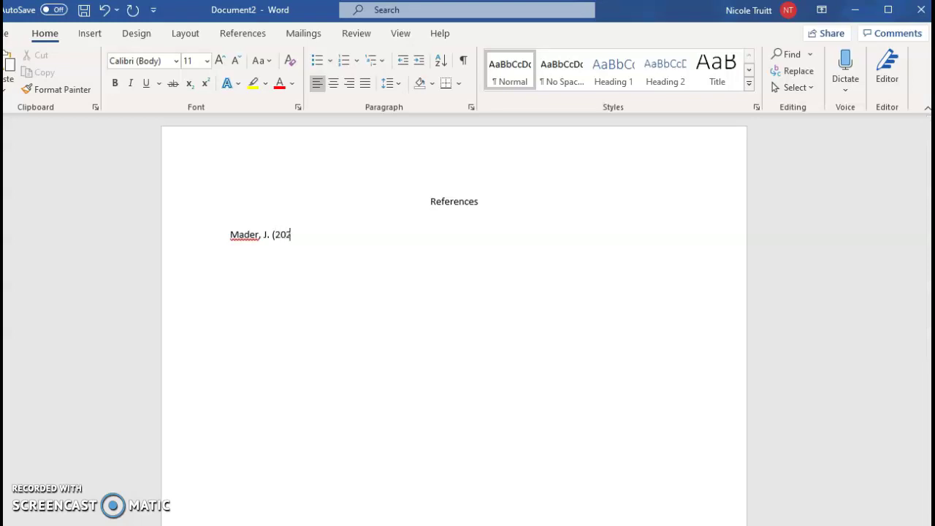
pyautogui.write('0, February 8).')
# Step: Add the article title "How play is making a comeback in kindergarten." after the date in the reference entry
pyautogui.write('How p')
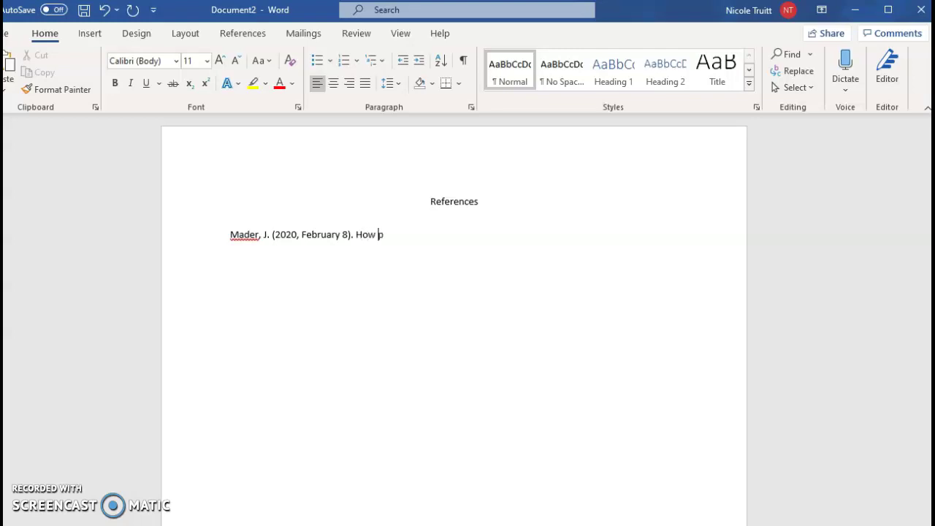
pyautogui.write('lay is inaking a comeback in kind')
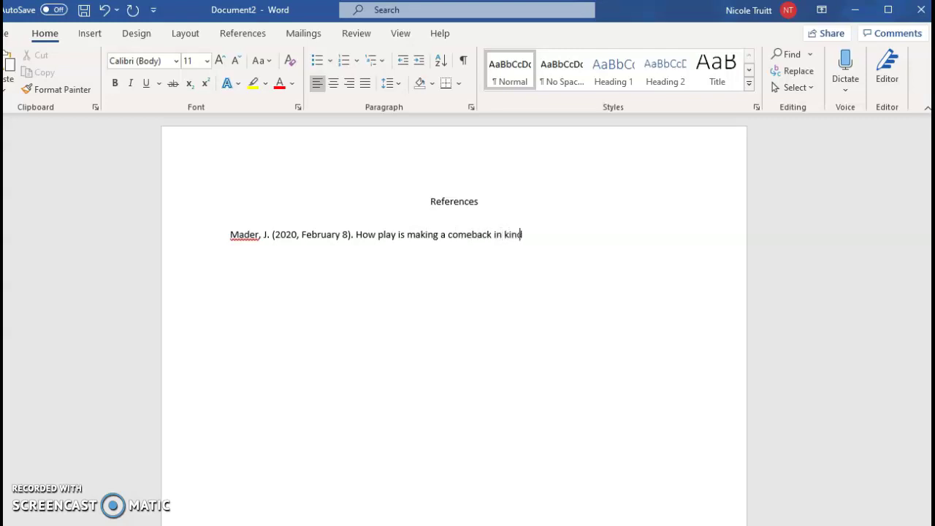
pyautogui.write('ergarten.')
# Step: Capitalize the first letter of "Kindergarten" in the reference's article title
pyautogui.click(505, 235)
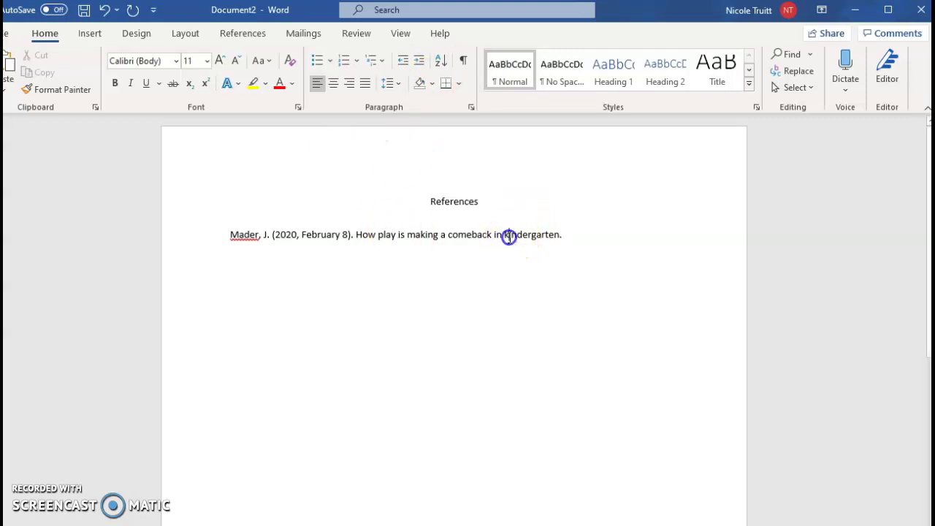
pyautogui.press('Delete')
pyautogui.write('K')
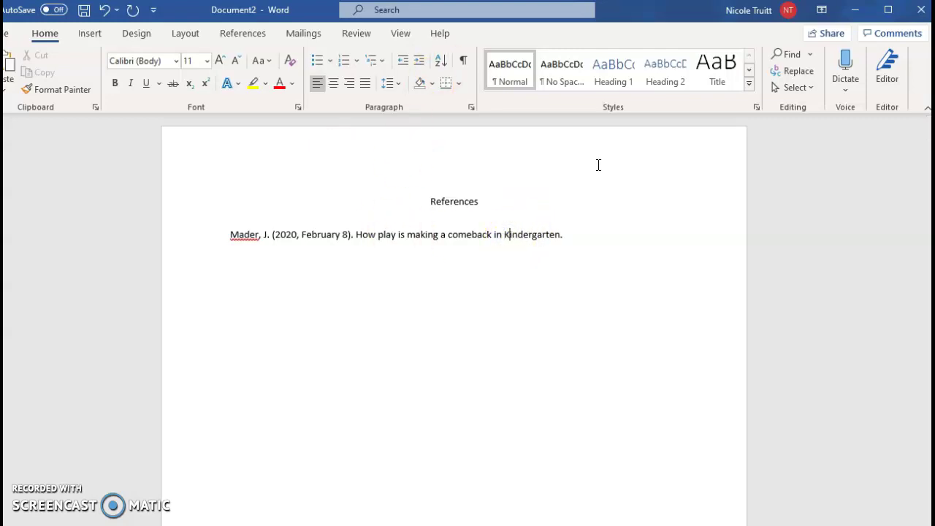
# Step: Check the publisher on the article's course page in the browser, and add "The Hechinger Report." to the end of the entry in Word
pyautogui.click(580, 234)
pyautogui.click(337, 172)
pyautogui.hotkey('alt', 'Tab')
pyautogui.scroll(4, 490, 338)
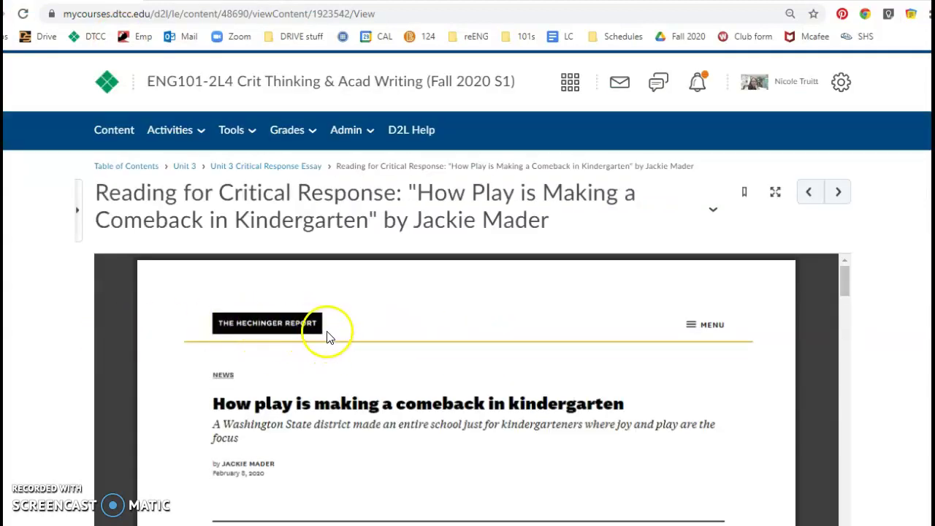
pyautogui.click(171, 1)
pyautogui.click(132, 2)
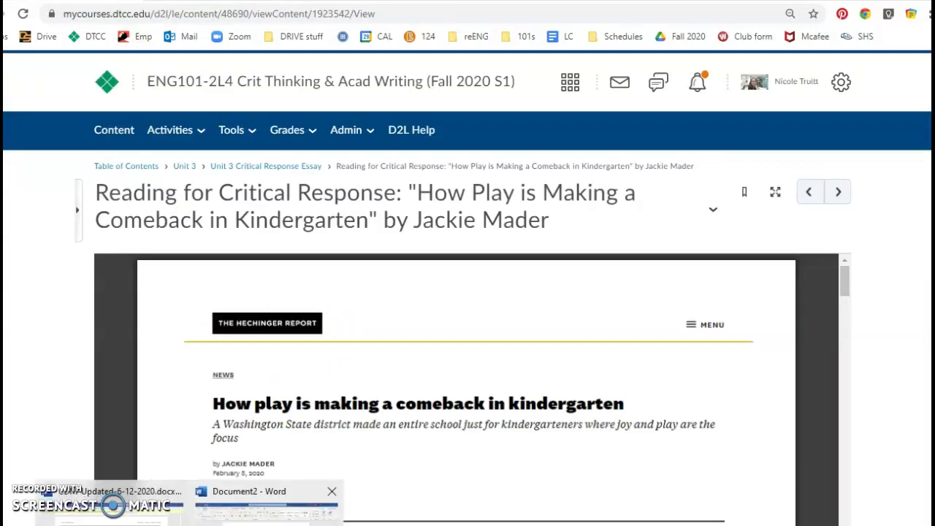
pyautogui.click(241, 492)
pyautogui.write('The')
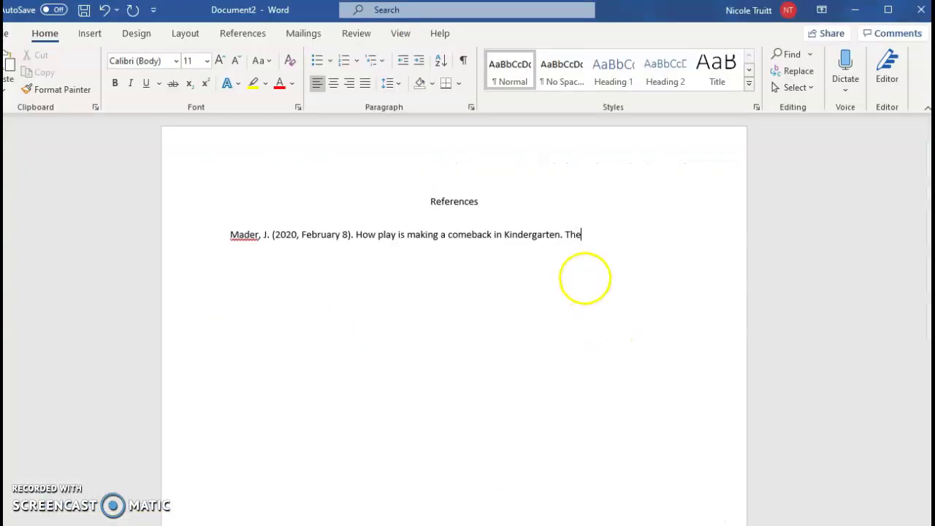
pyautogui.write(' Hechinger ')
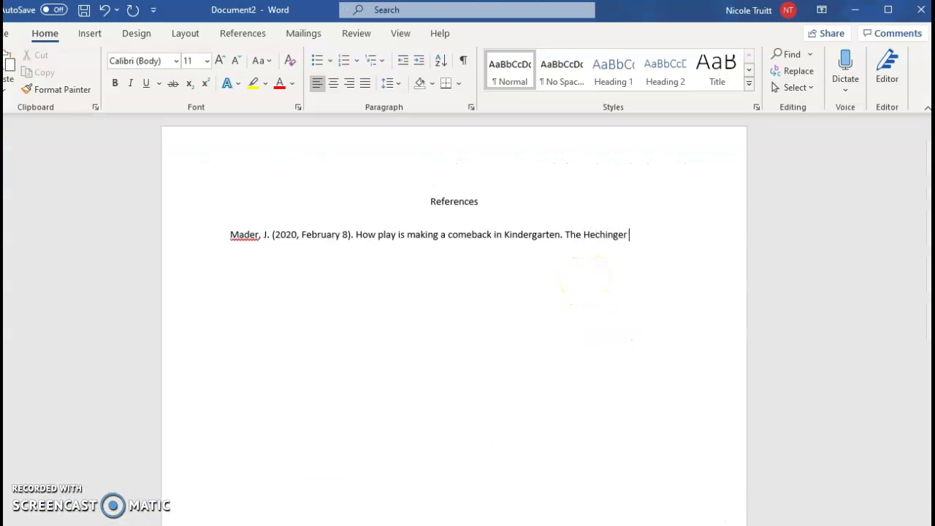
pyautogui.write('Report.')
# Step: Italicize the article title "How play is making a comeback in Kindergarten." in the reference entry
pyautogui.moveTo(357, 236); pyautogui.dragTo(563, 234)
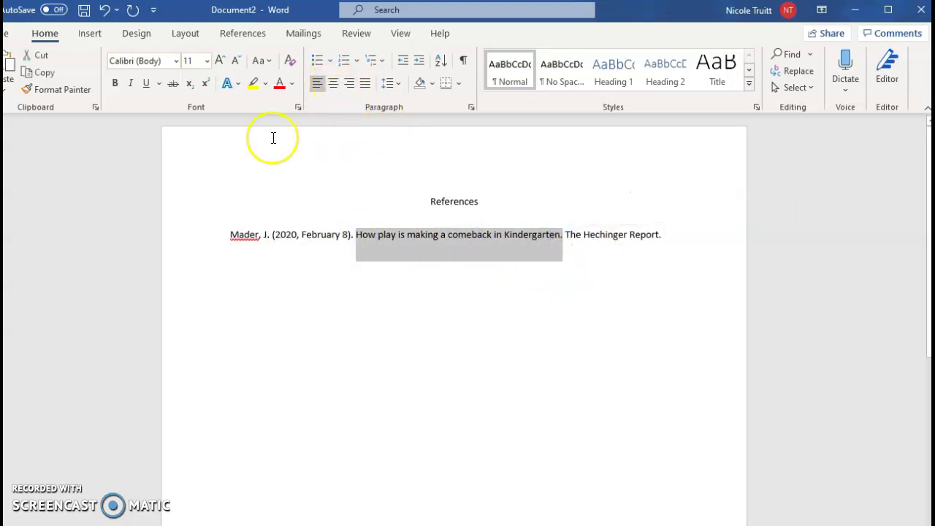
pyautogui.click(130, 83)
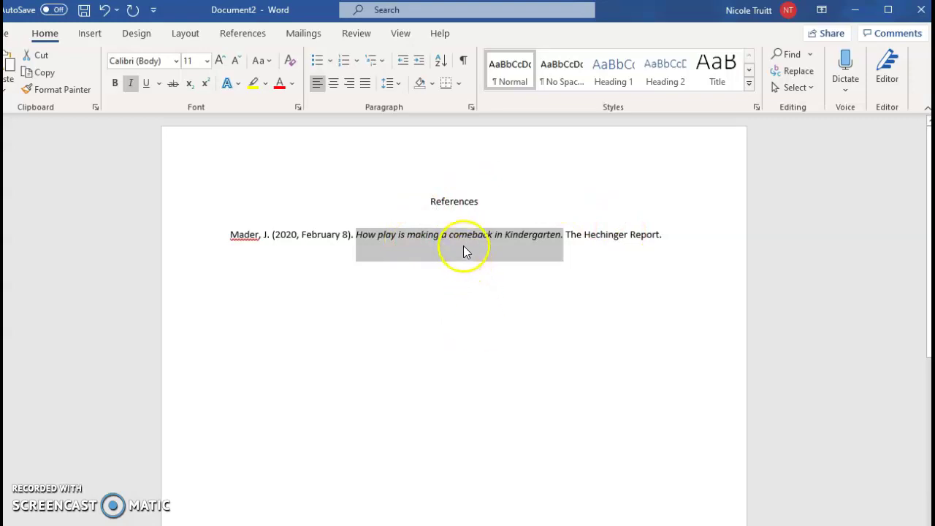
pyautogui.click(665, 237)
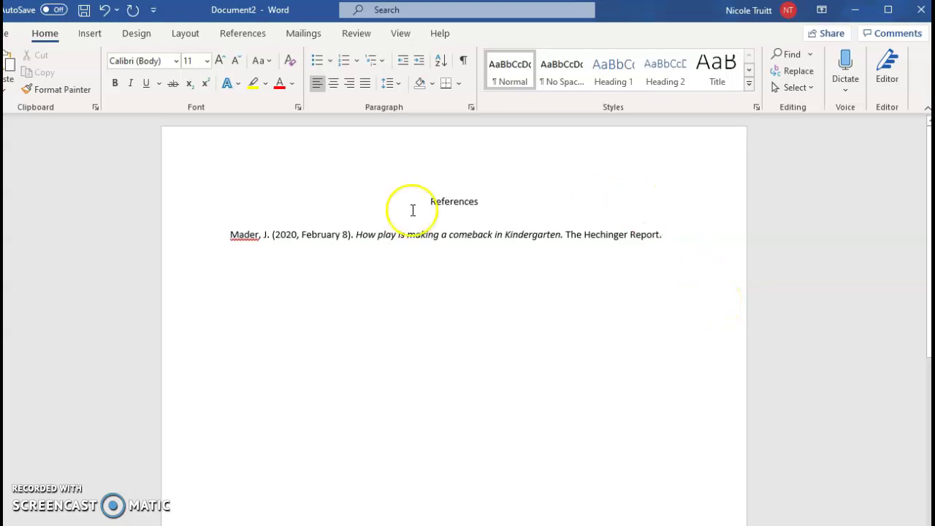
# Step: Switch to the browser and look through the pages of the article embedded in the course site
pyautogui.hotkey('alt', 'Tab')
pyautogui.scroll(-10, 745, 375)
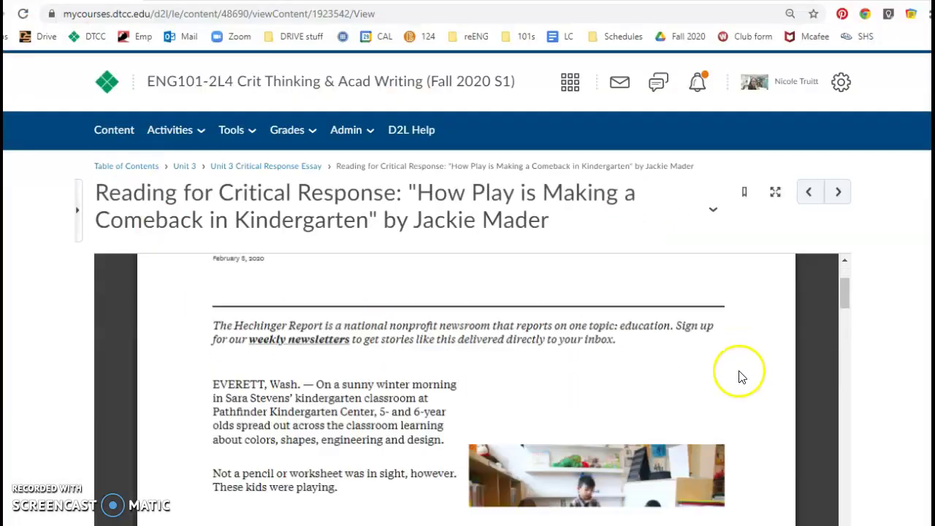
pyautogui.scroll(-5, 604, 298)
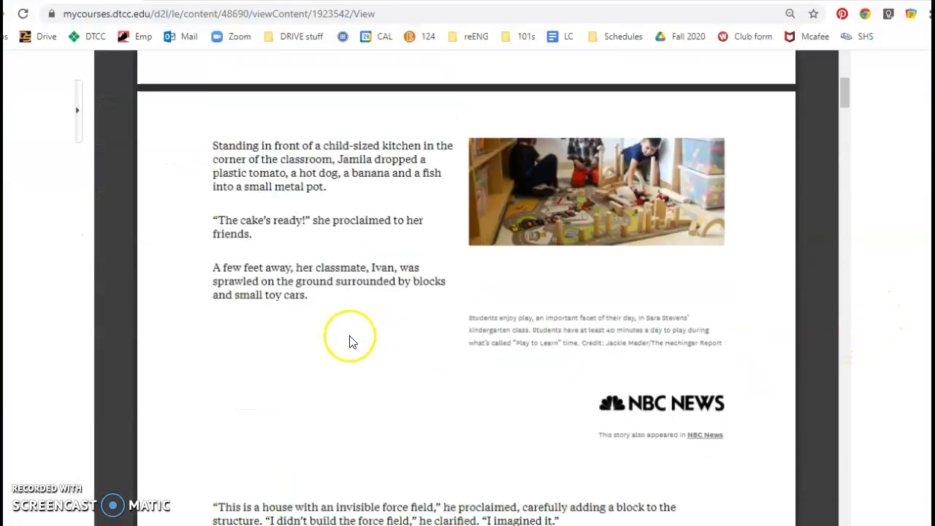
pyautogui.scroll(2, 522, 327)
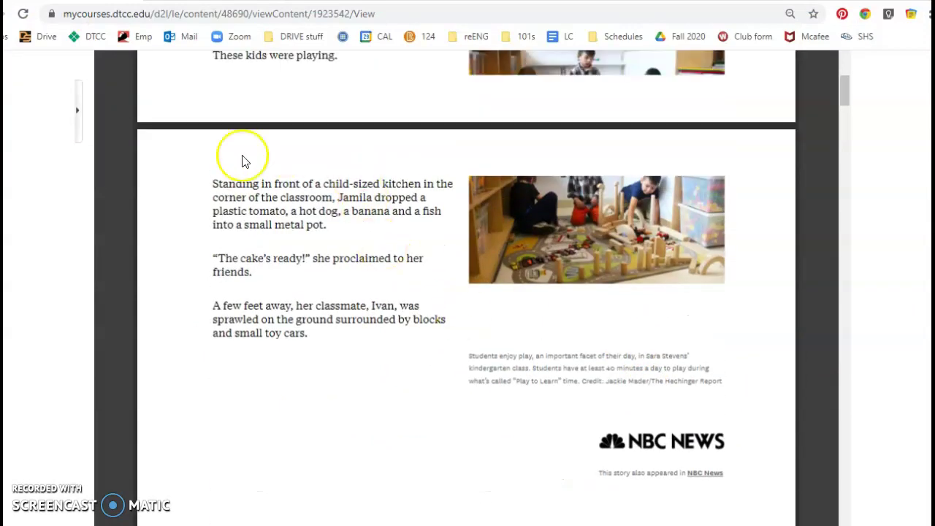
pyautogui.scroll(-2, 265, 211)
pyautogui.scroll(-10, 396, 372)
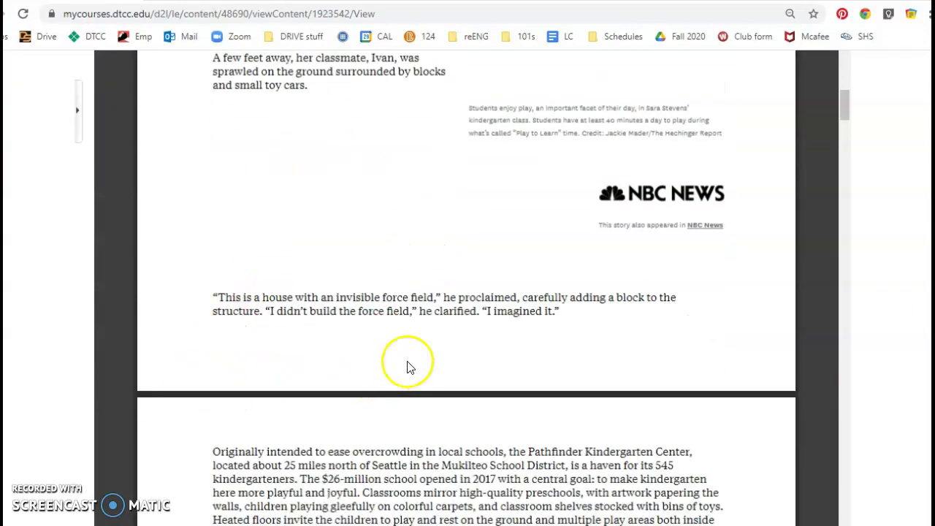
pyautogui.scroll(8, 424, 344)
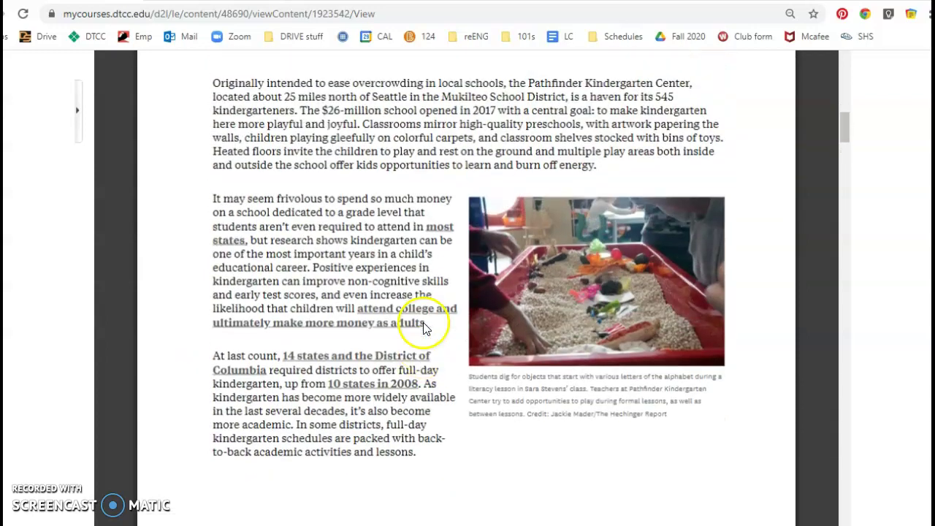
# Step: Look up "How play is making" in a new browser tab and open the original article on hechingerreport.org
pyautogui.hotkey('ctrl', 't')
pyautogui.click(166, 14)
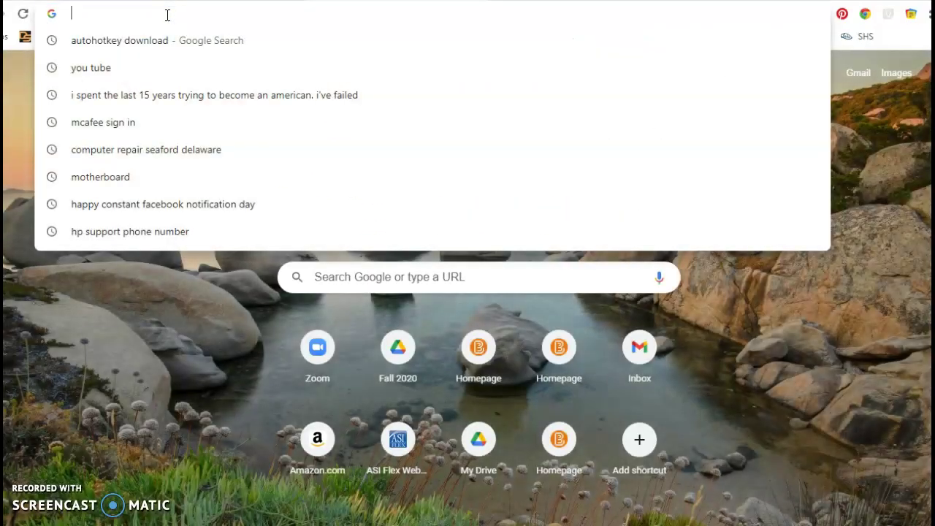
pyautogui.write('How pla')
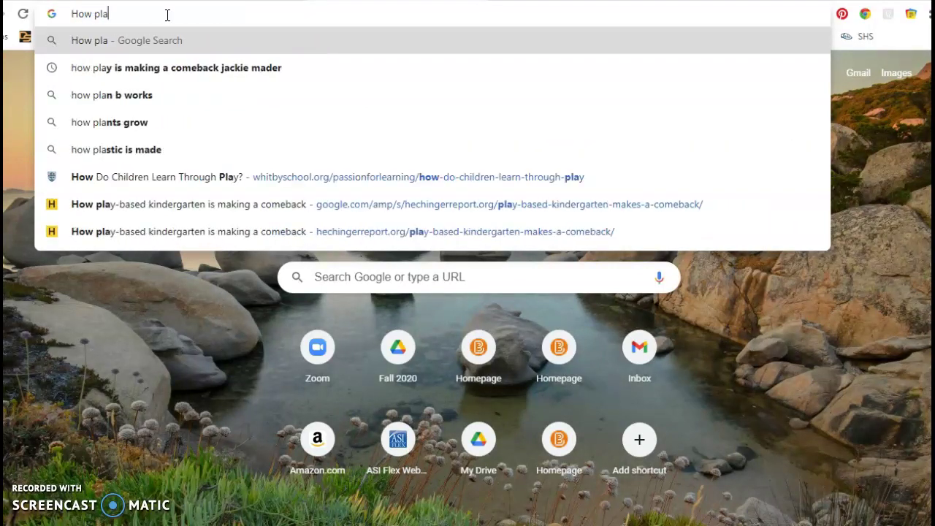
pyautogui.write('y is making')
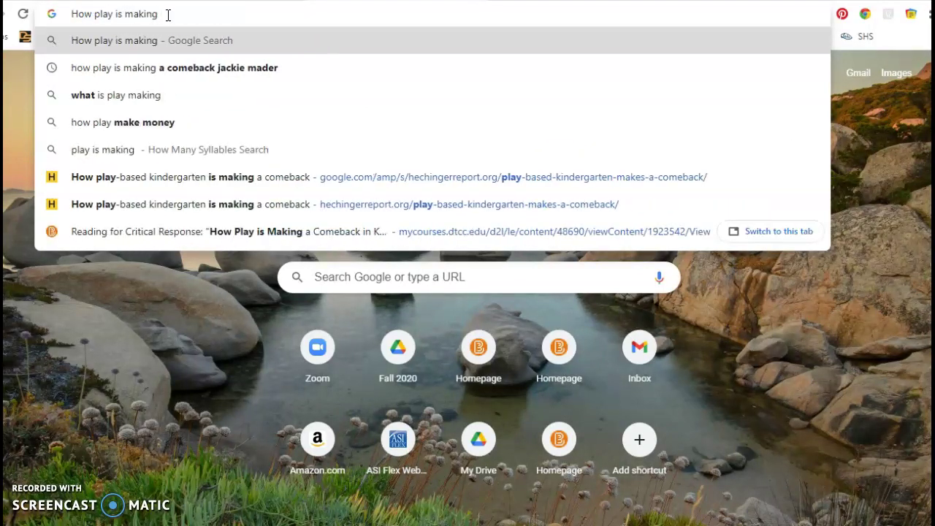
pyautogui.click(213, 177)
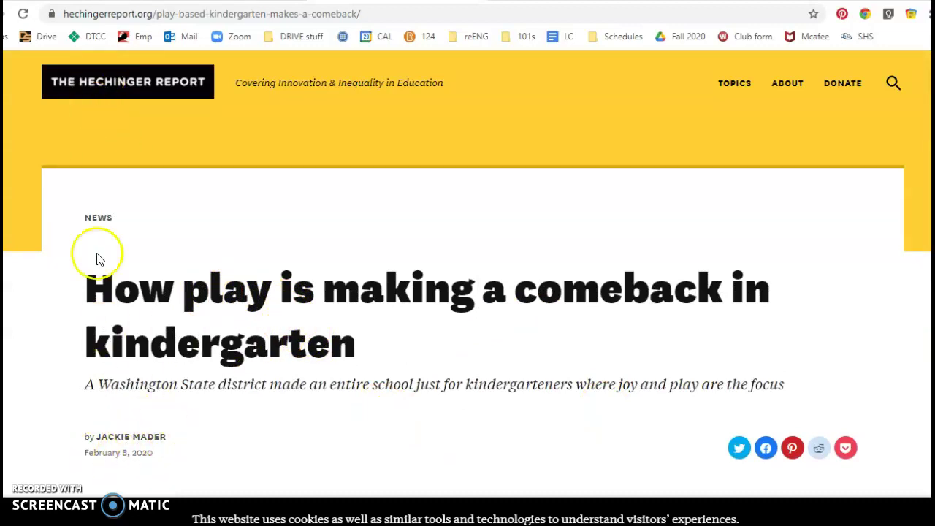
# Step: Copy the web address of the Hechinger Report article and paste it at the end of its reference entry in Word
pyautogui.click(167, 14)
pyautogui.rightClick(167, 14)
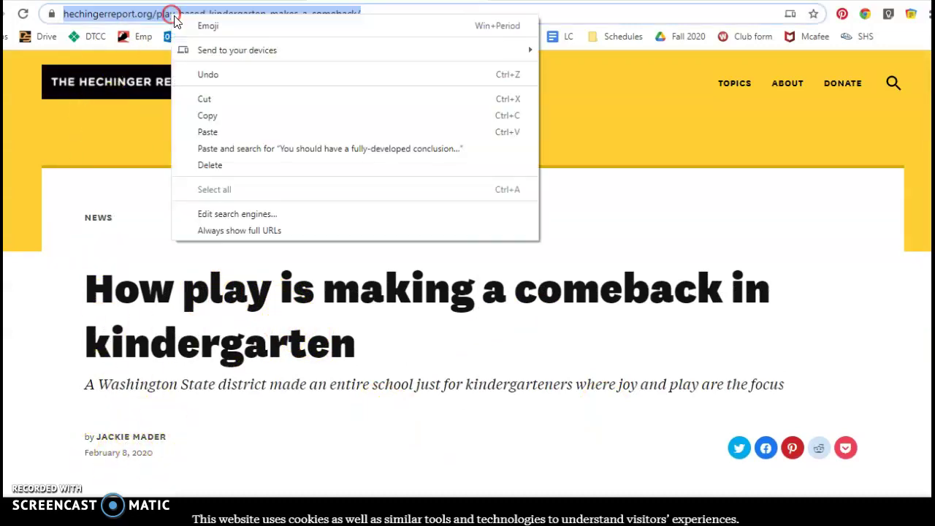
pyautogui.click(204, 119)
pyautogui.hotkey('alt', 'Tab')
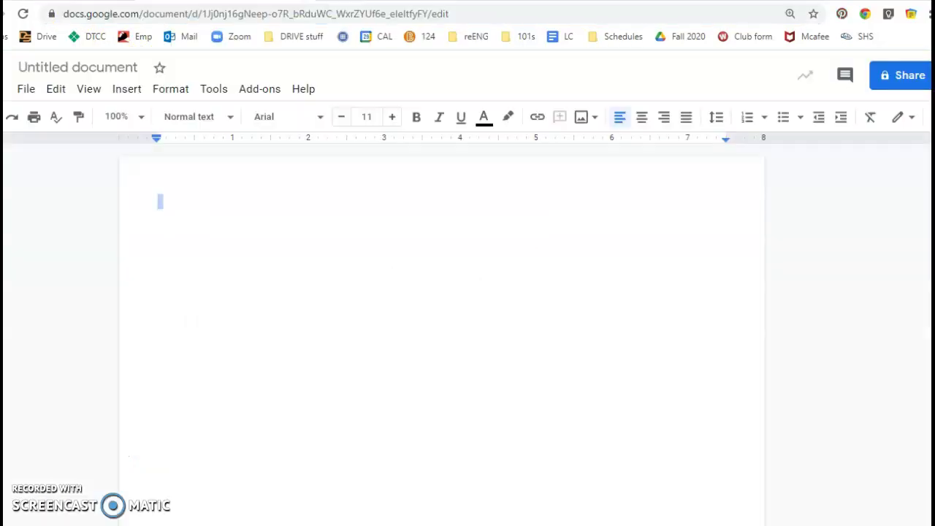
pyautogui.hotkey('alt', 'Tab')
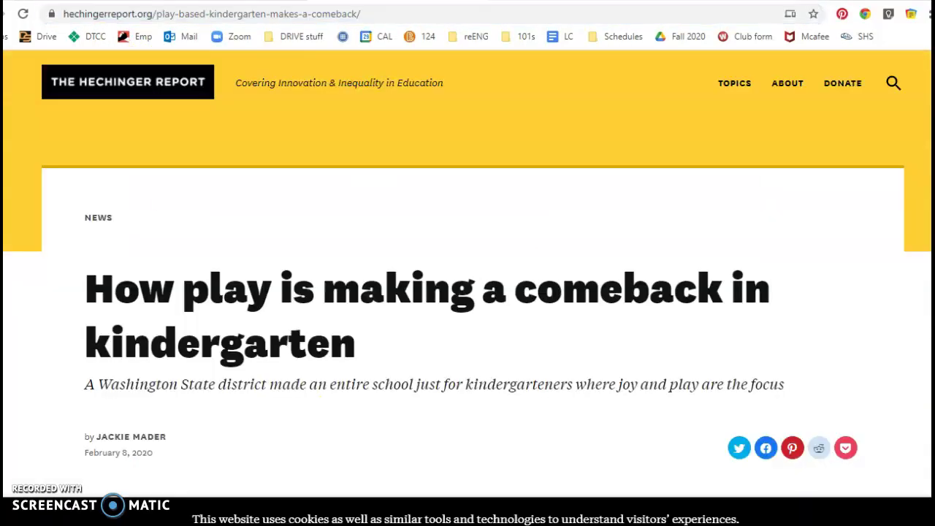
pyautogui.click(263, 501)
pyautogui.click(677, 237)
pyautogui.click(728, 232)
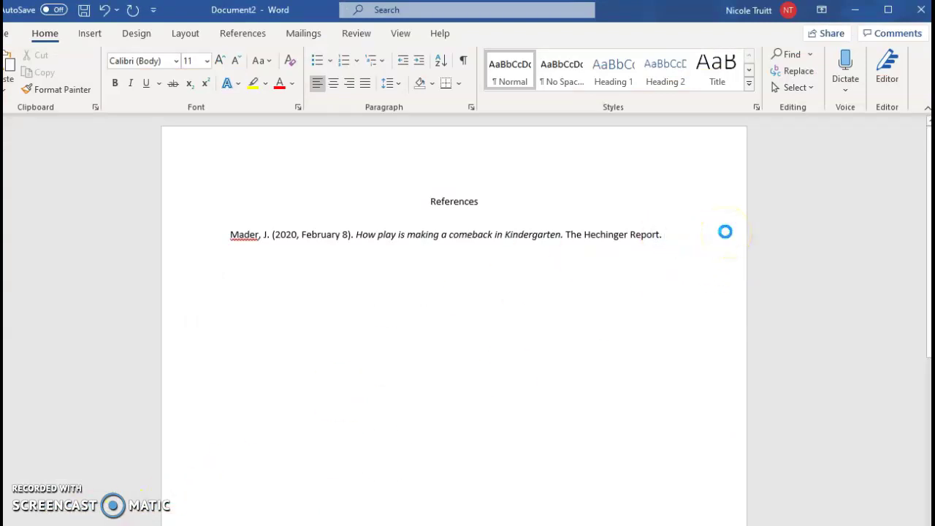
pyautogui.press('Return')
pyautogui.hotkey('ctrl', 'v')
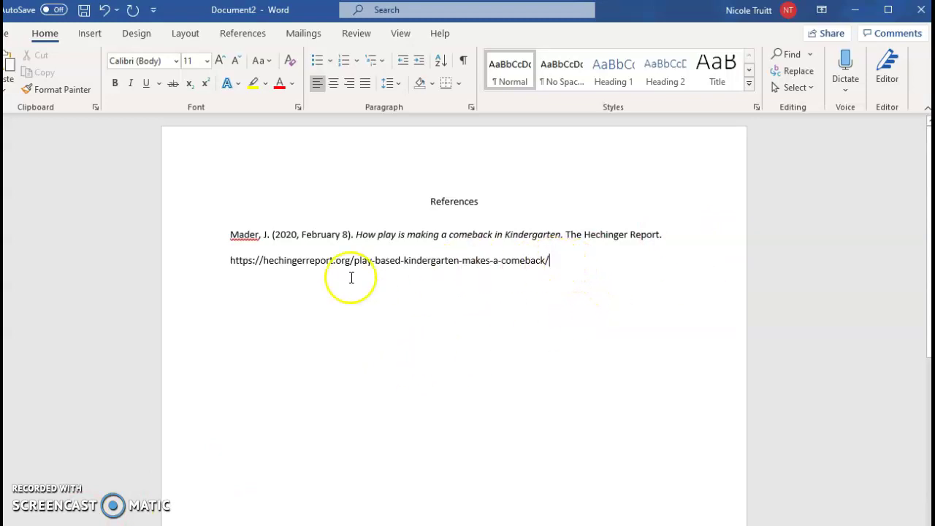
pyautogui.click(584, 264)
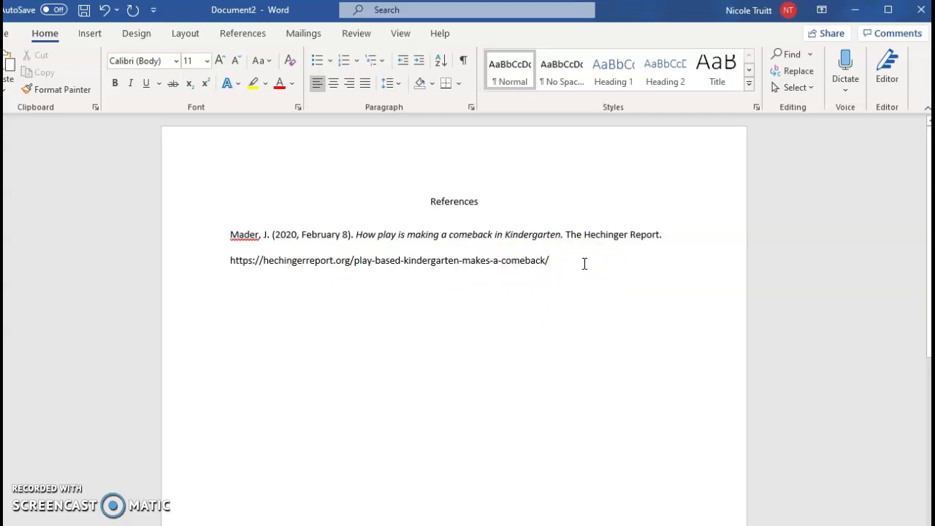
# Step: Start a second reference entry with the author's surname and initial, followed by "(2020, October 29). How to APA like a pro. DTCC Times."
pyautogui.click(568, 264)
pyautogui.press('Return')
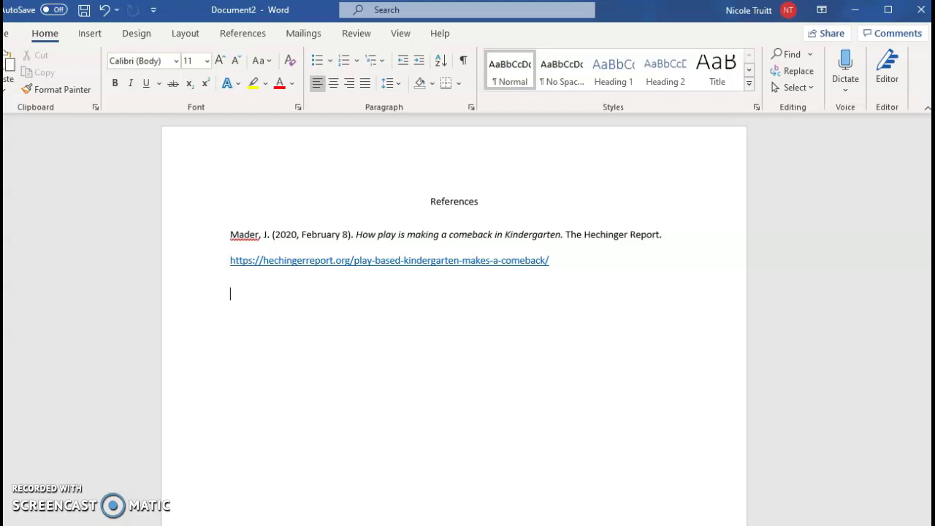
pyautogui.write('Truitt, N. (2020')
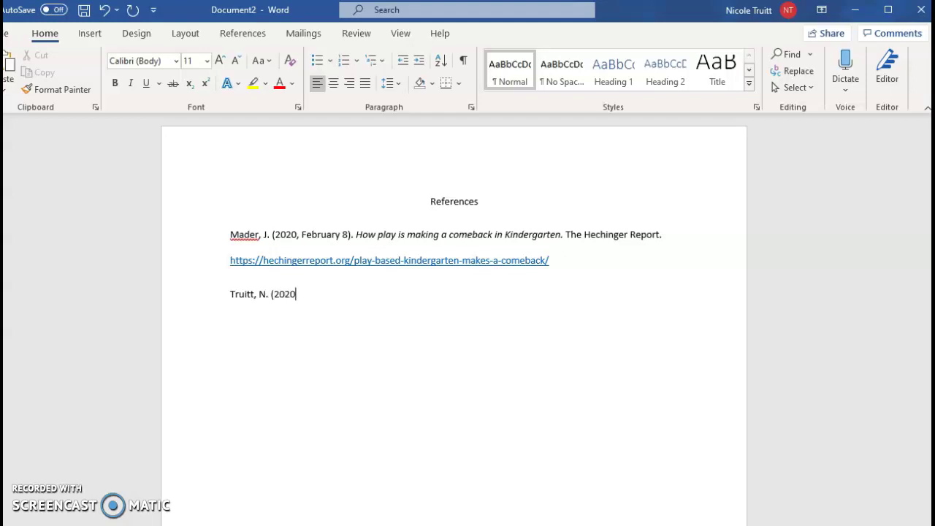
pyautogui.write(', ')
pyautogui.write('October 2')
pyautogui.write('9')
pyautogui.press('BackSpace')
pyautogui.write('9). How t')
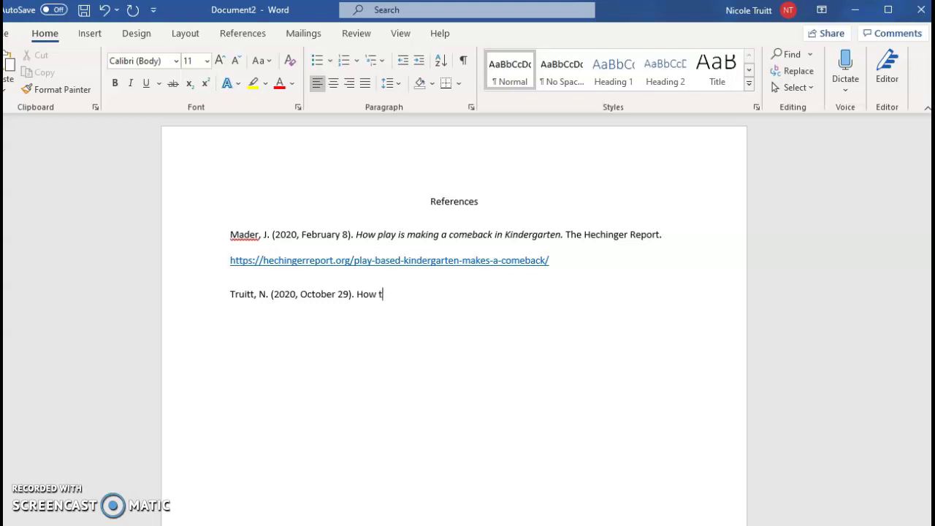
pyautogui.write('o APA iike a pro.')
pyautogui.write('DTCC Times.')
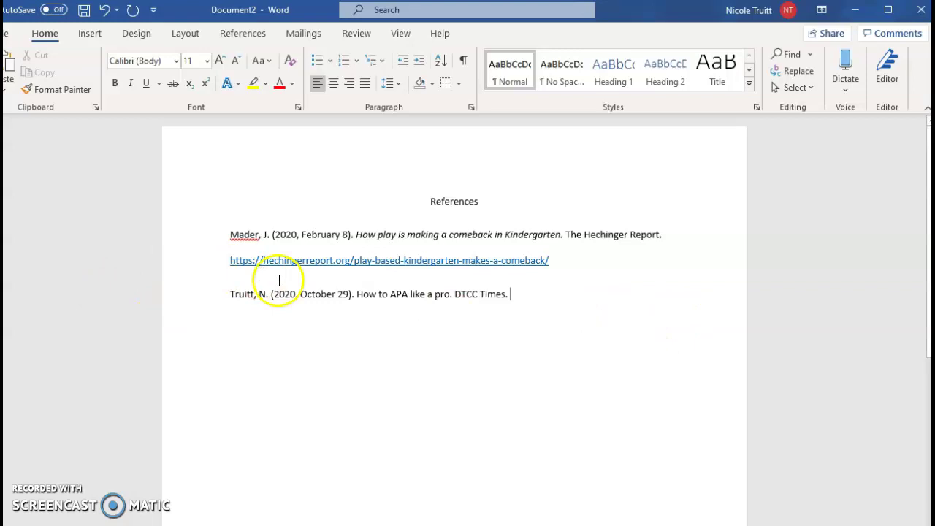
# Step: Italicize the title "How to APA like a pro." in the second reference entry
pyautogui.click(361, 298)
pyautogui.moveTo(360, 297); pyautogui.dragTo(453, 297)
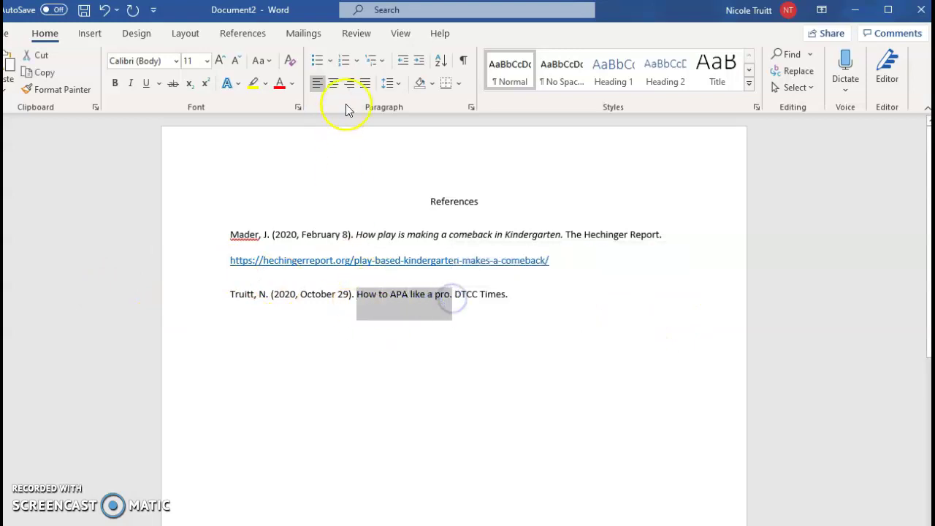
pyautogui.click(131, 83)
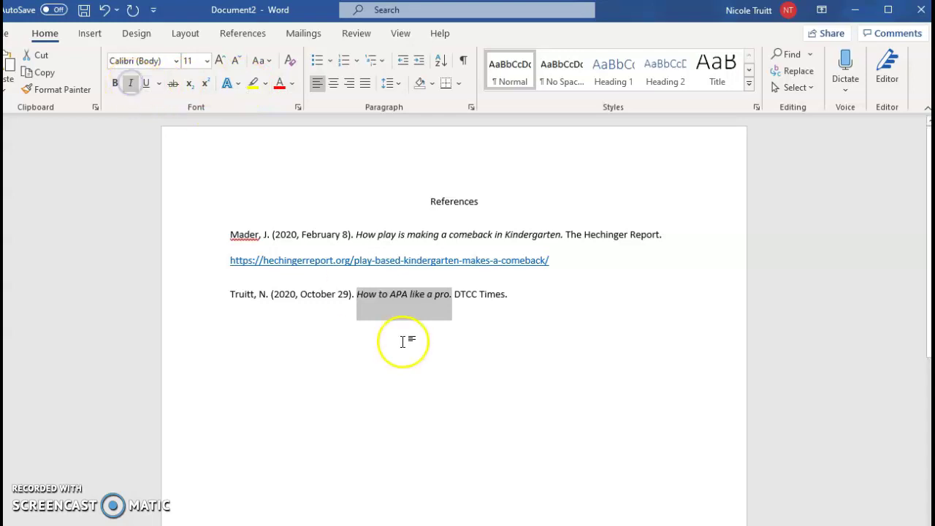
pyautogui.click(525, 300)
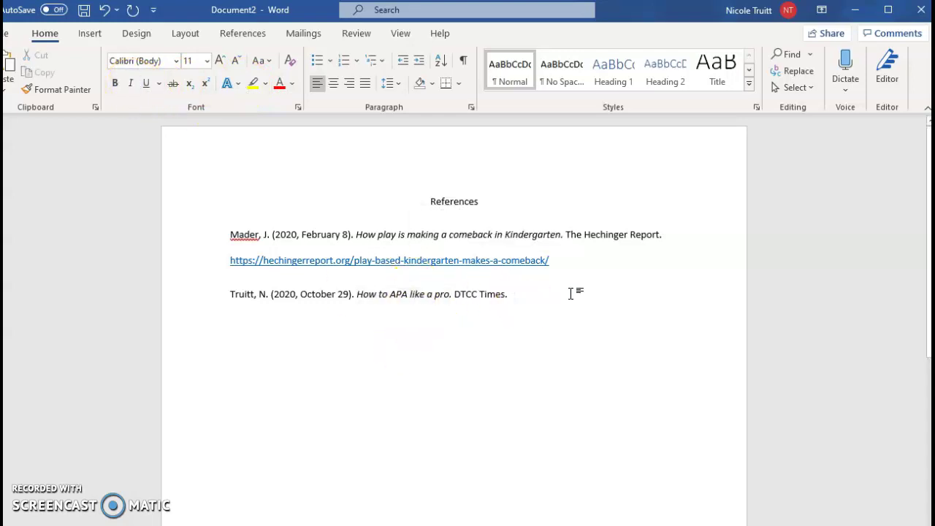
pyautogui.write('www')
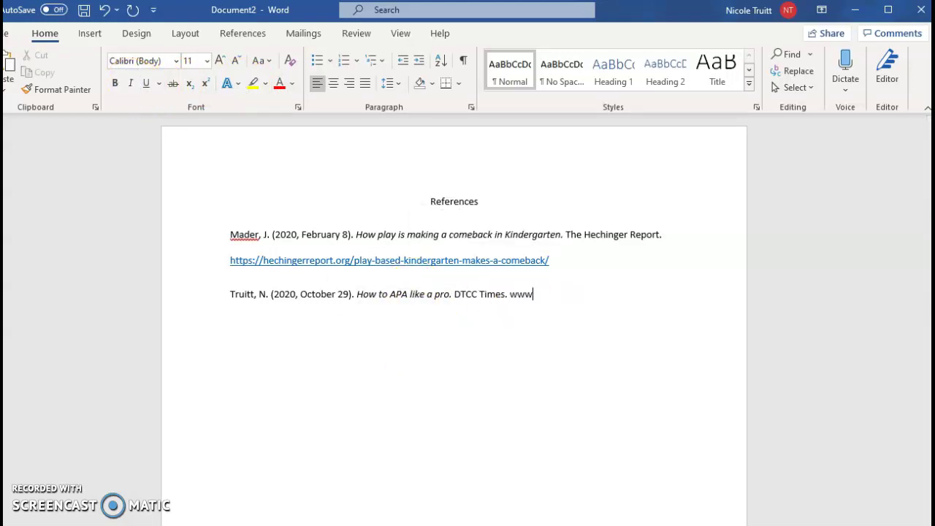
pyautogui.write('.blahblahblahblahblahblahblahbla')
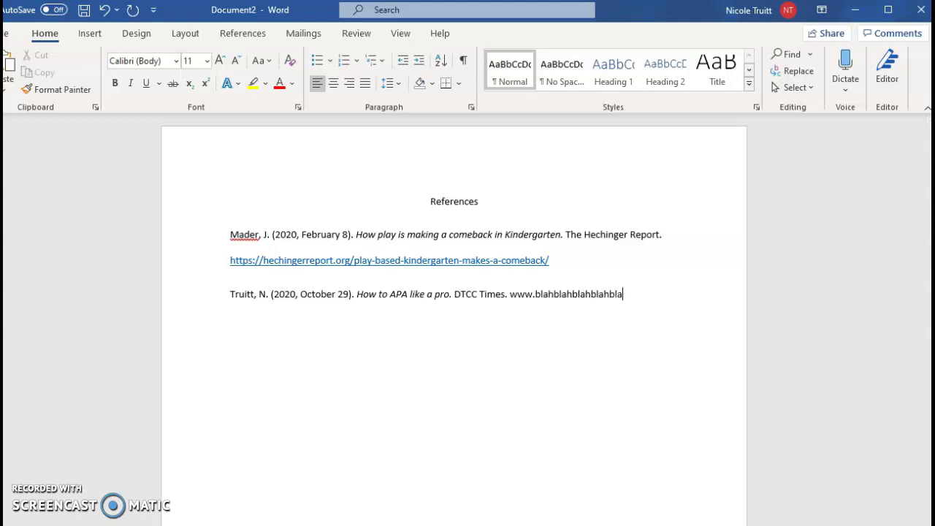
pyautogui.write('hblah.com')
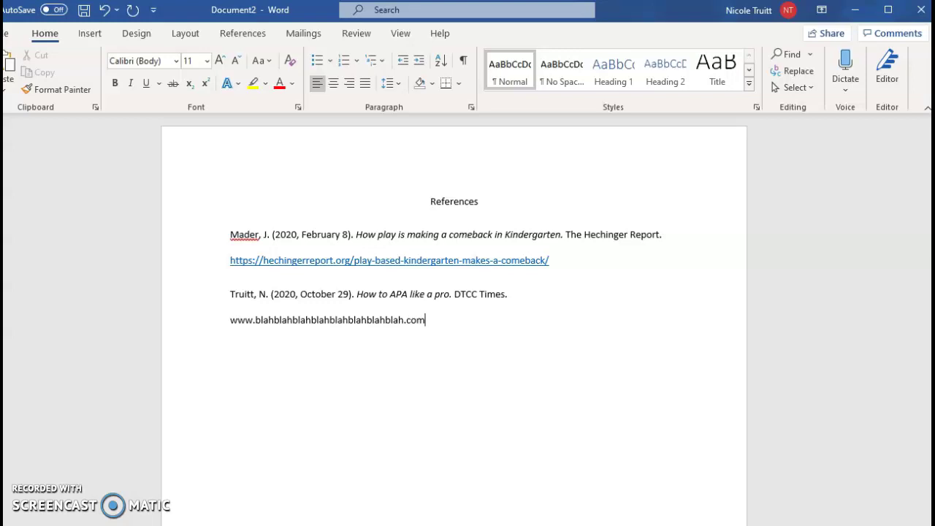
pyautogui.click(307, 416)
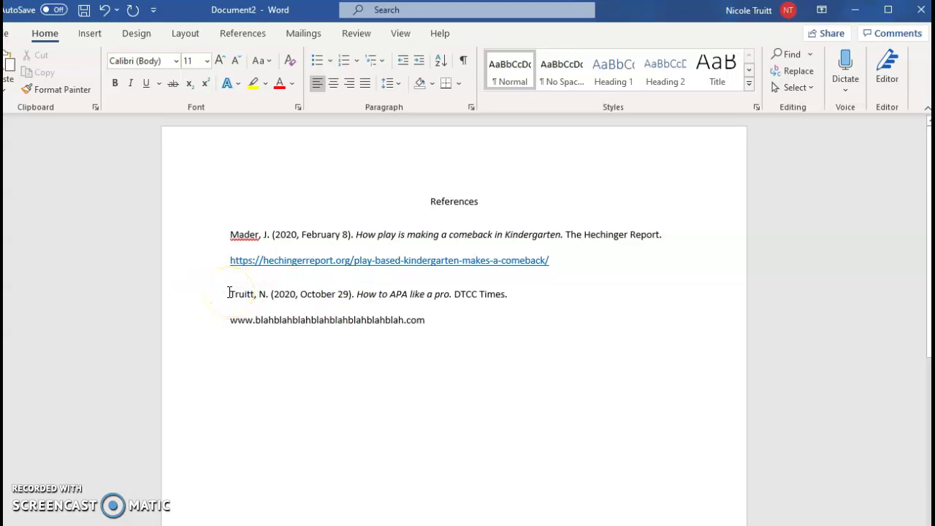
# Step: Replace the author's surname in the second entry with one that begins with A
pyautogui.click(234, 234)
pyautogui.moveTo(234, 234); pyautogui.dragTo(236, 292)
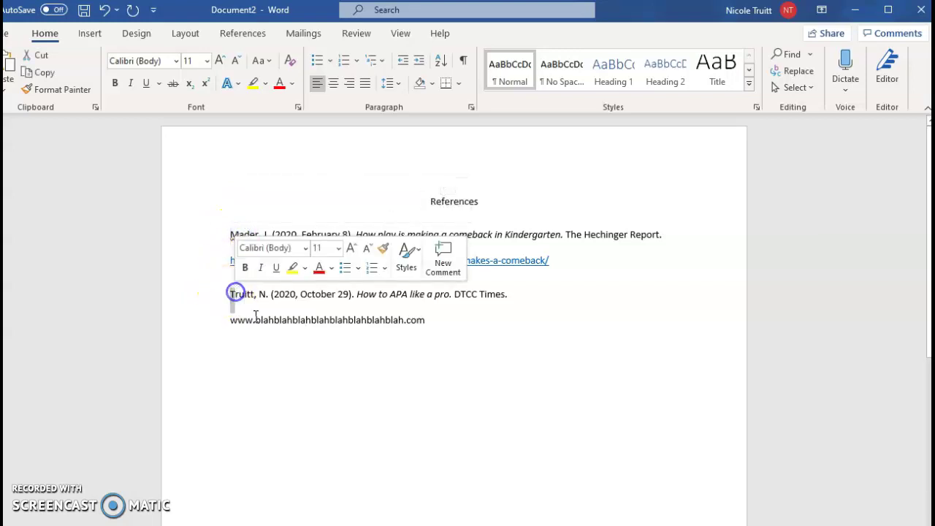
pyautogui.click(236, 301)
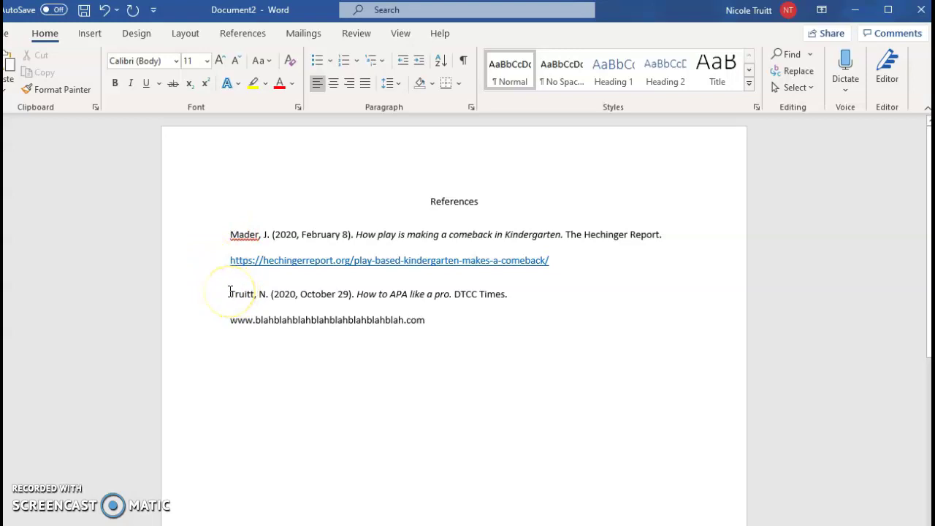
pyautogui.click(226, 297)
pyautogui.moveTo(227, 300); pyautogui.dragTo(253, 295)
pyautogui.press('Delete')
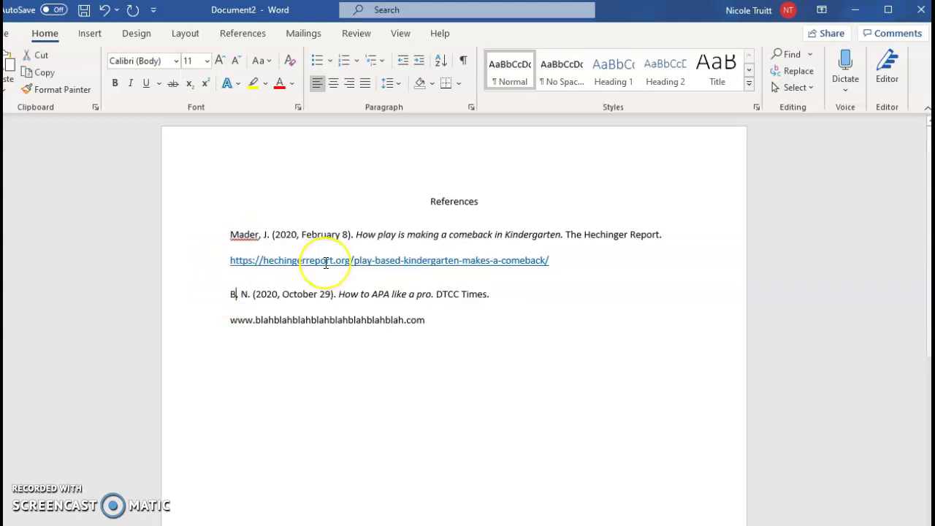
pyautogui.press('Delete')
pyautogui.write('Abby,')
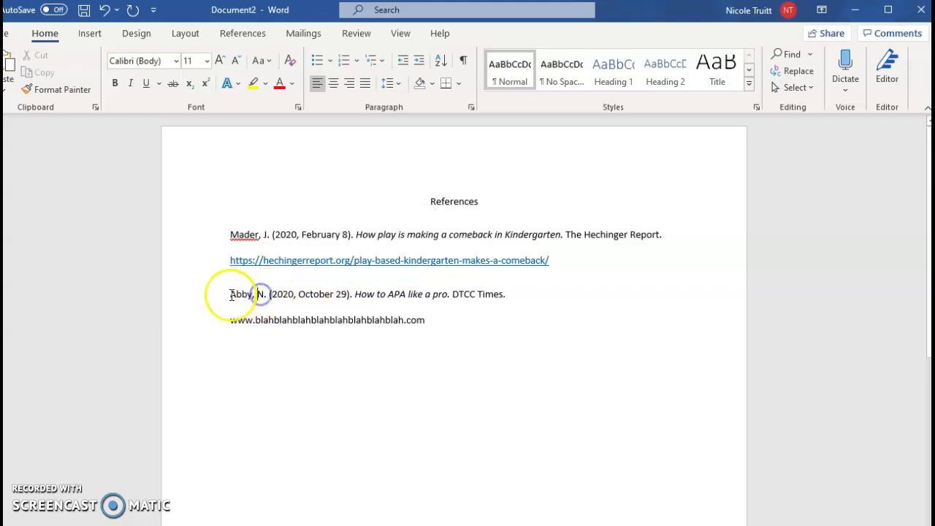
# Step: Move the whole "How to APA like a pro" entry above the Hechinger Report entry, so the list is alphabetical
pyautogui.moveTo(232, 294); pyautogui.dragTo(437, 318)
pyautogui.moveTo(324, 318); pyautogui.dragTo(225, 236)
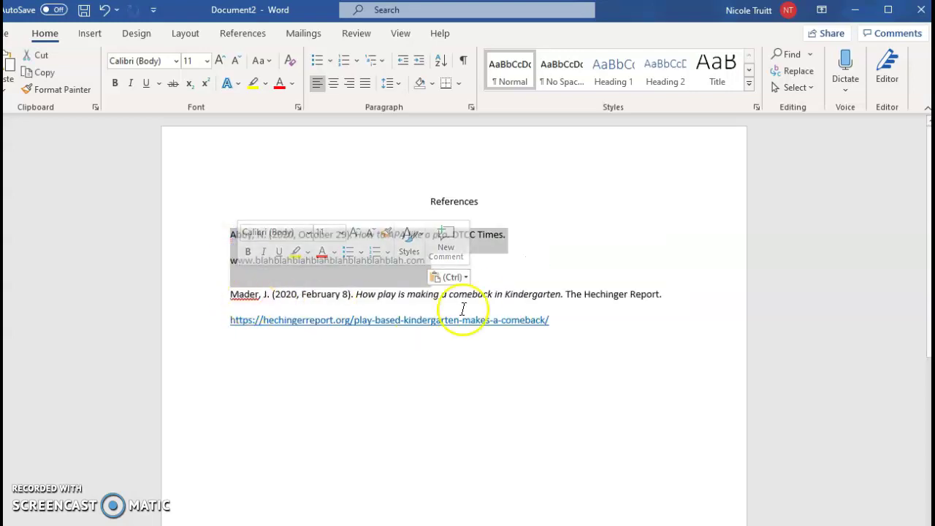
pyautogui.click(512, 260)
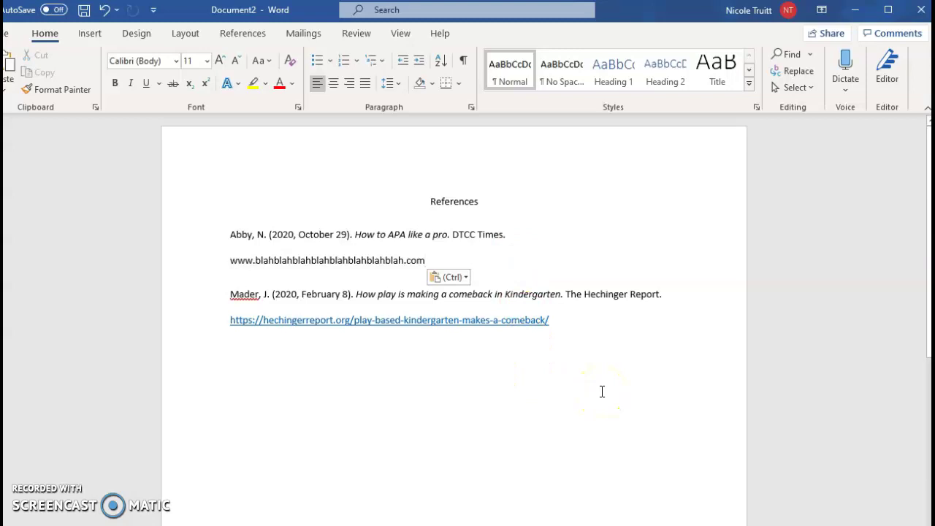
# Step: Apply a 0.5" hanging indent to both reference entries
pyautogui.moveTo(230, 235); pyautogui.dragTo(580, 330)
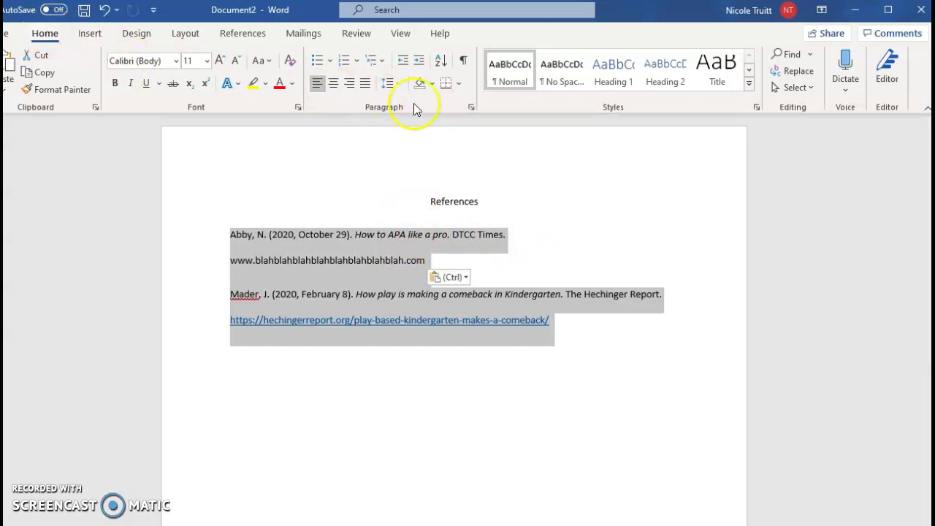
pyautogui.click(471, 108)
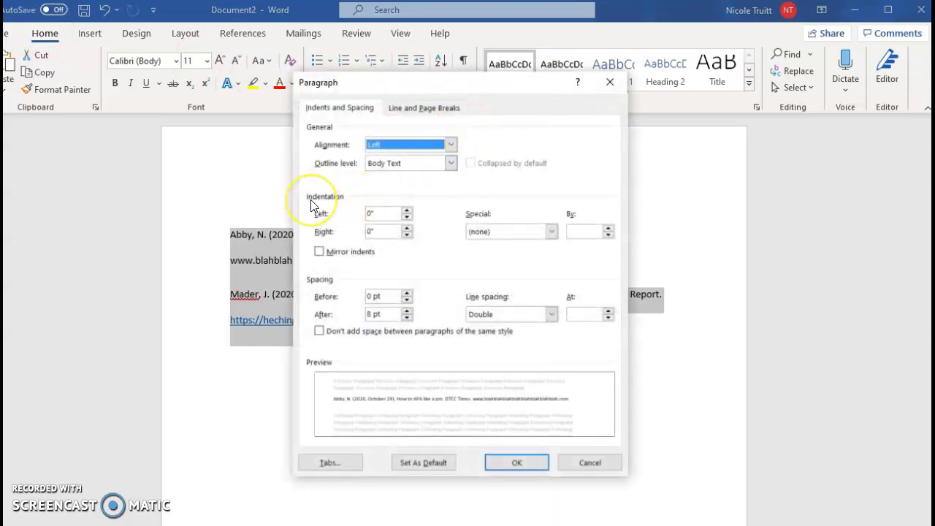
pyautogui.click(552, 231)
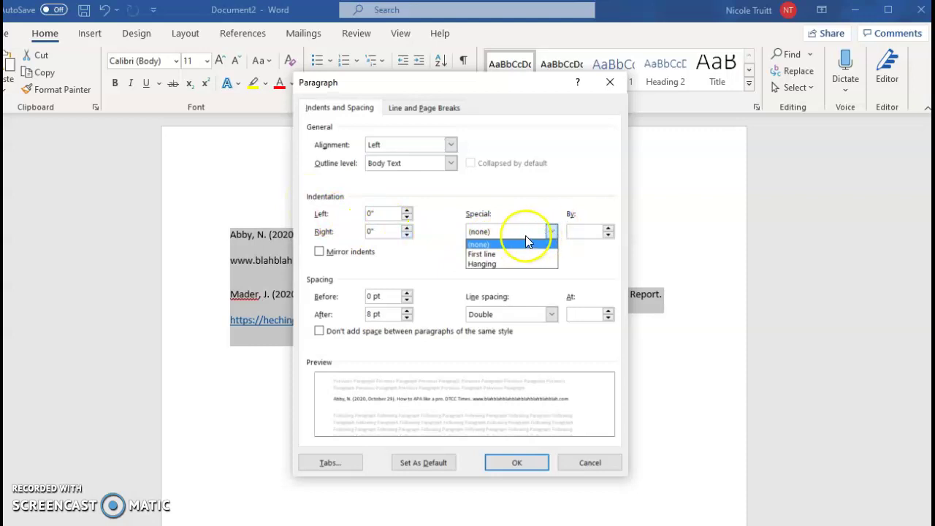
pyautogui.click(482, 265)
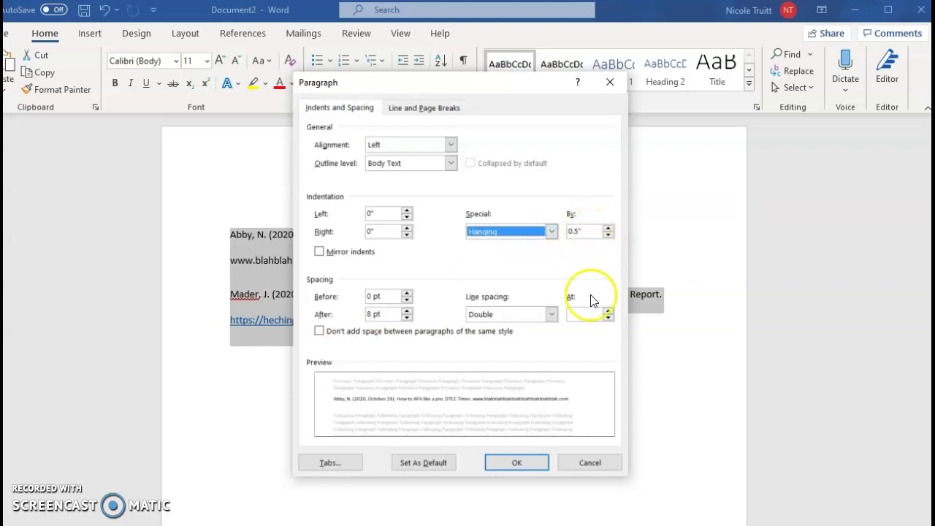
pyautogui.click(512, 465)
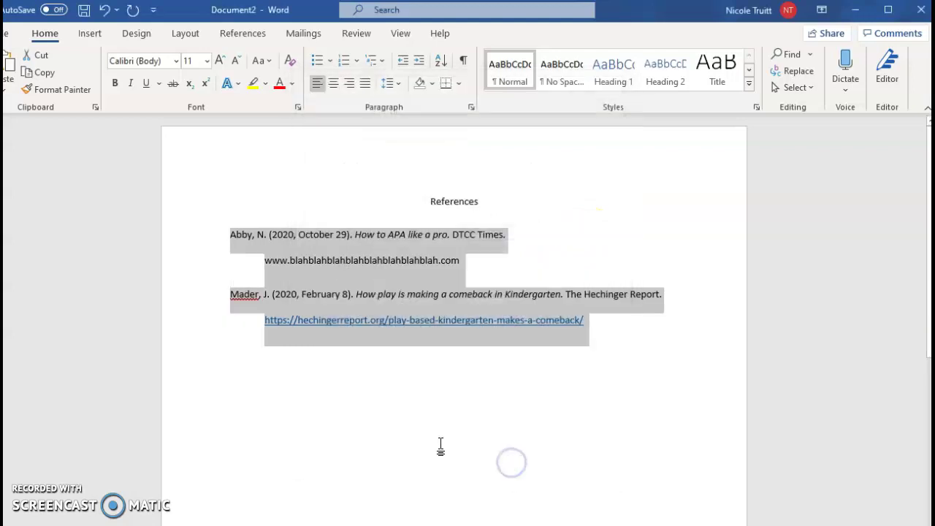
pyautogui.click(249, 363)
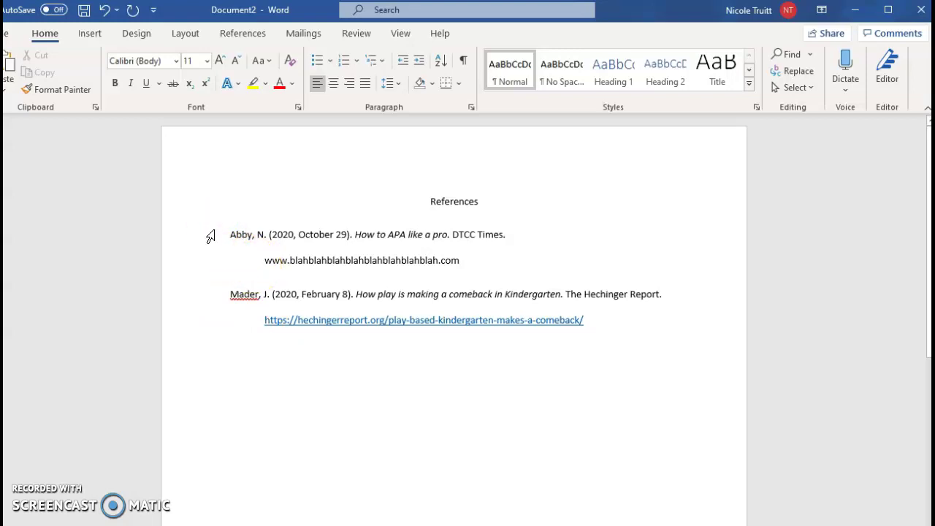
# Step: Review the two reference entries for alphabetical order by author surname and for hanging indentation
pyautogui.click(238, 223)
pyautogui.click(227, 233)
pyautogui.click(227, 295)
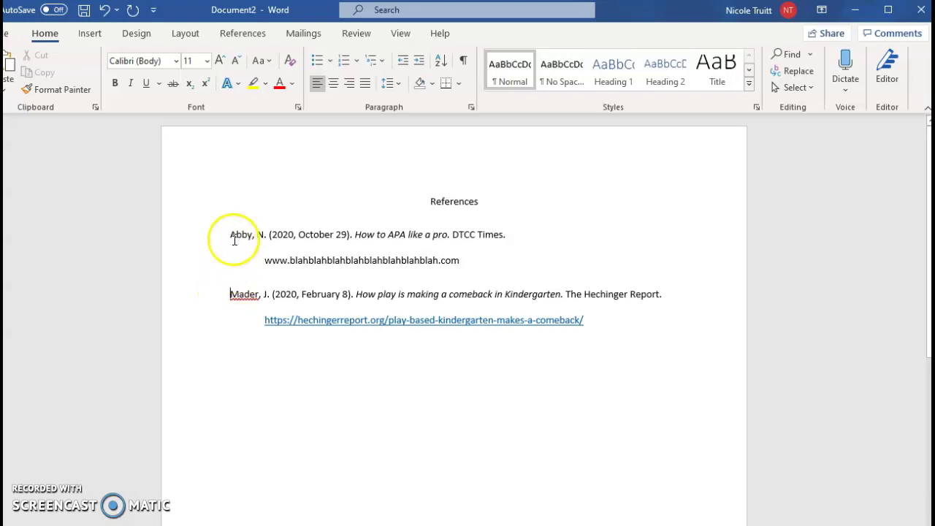
pyautogui.moveTo(248, 236); pyautogui.dragTo(225, 234)
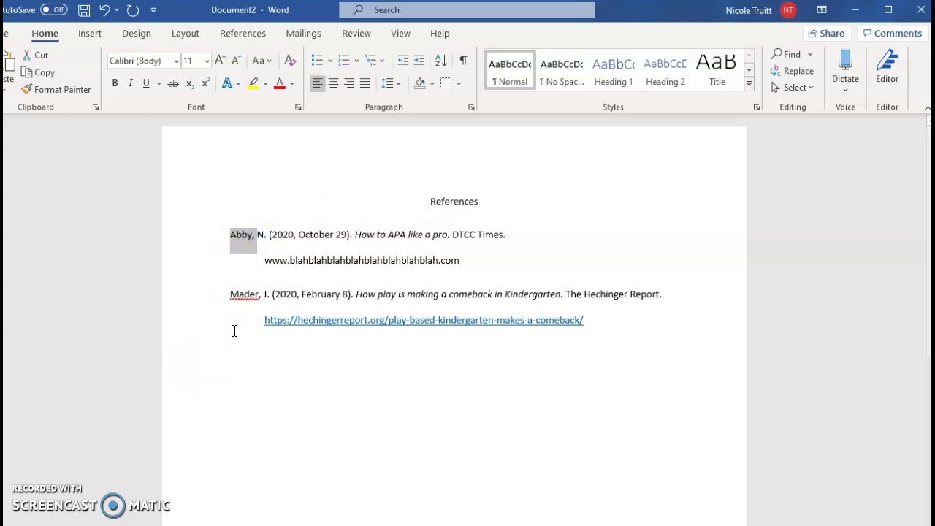
pyautogui.click(256, 287)
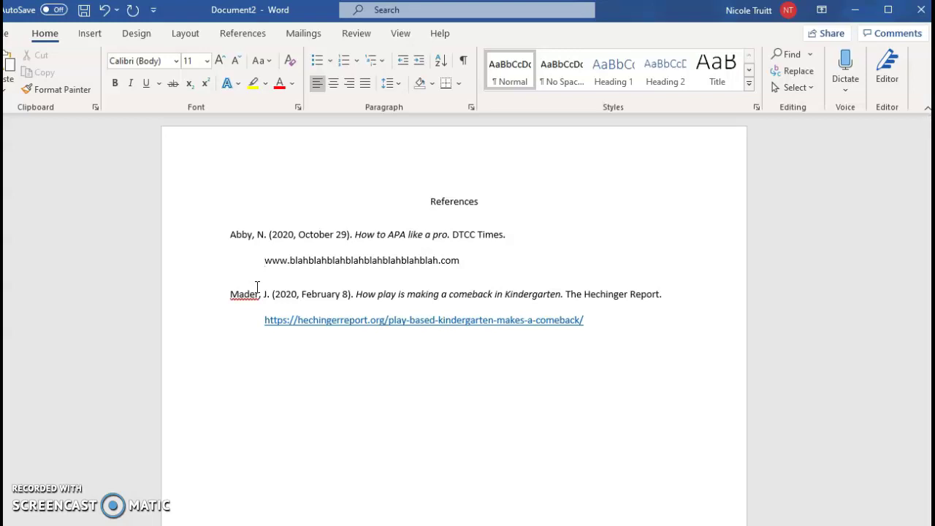
pyautogui.click(247, 232)
pyautogui.moveTo(230, 239); pyautogui.dragTo(476, 274)
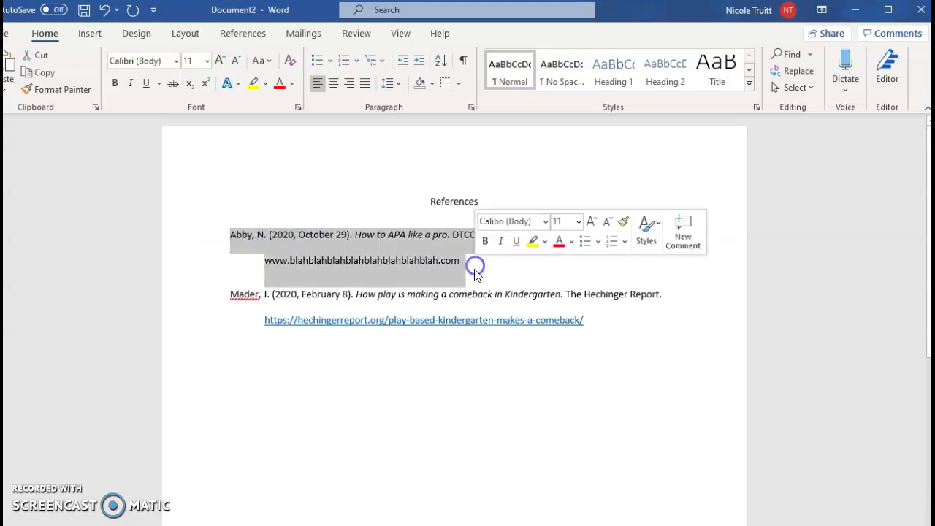
pyautogui.click(474, 270)
pyautogui.click(228, 296)
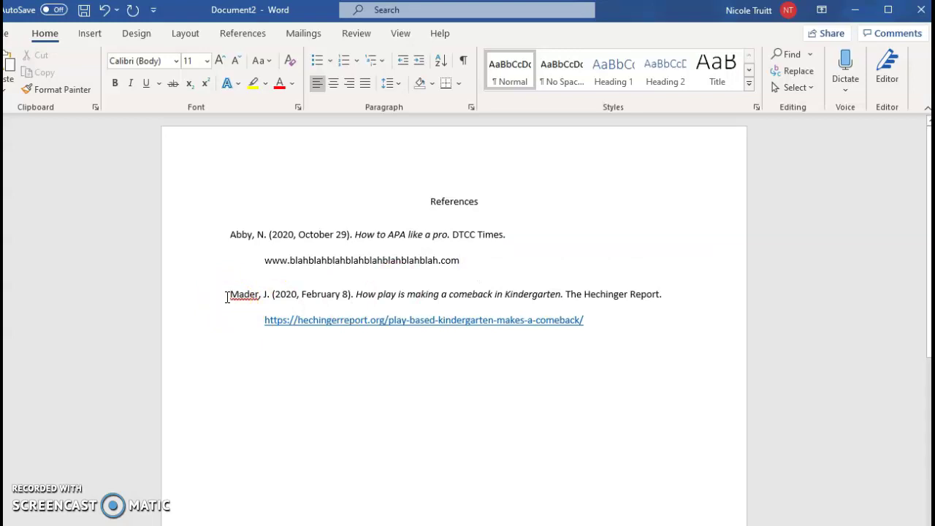
pyautogui.moveTo(227, 297); pyautogui.dragTo(587, 332)
pyautogui.click(586, 331)
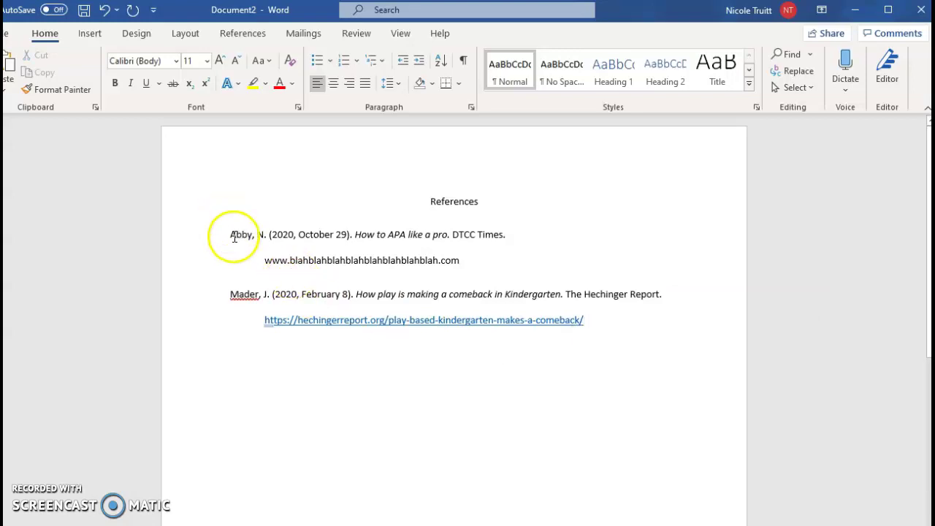
pyautogui.click(232, 233)
pyautogui.click(229, 293)
pyautogui.click(234, 232)
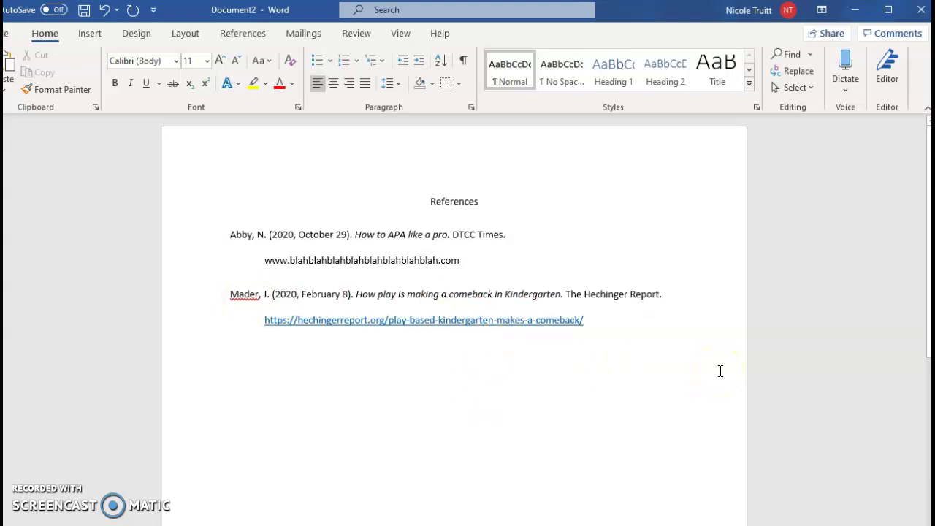
# Step: Copy both reference entries and switch to the blank Google Docs document
pyautogui.moveTo(622, 341); pyautogui.dragTo(209, 228)
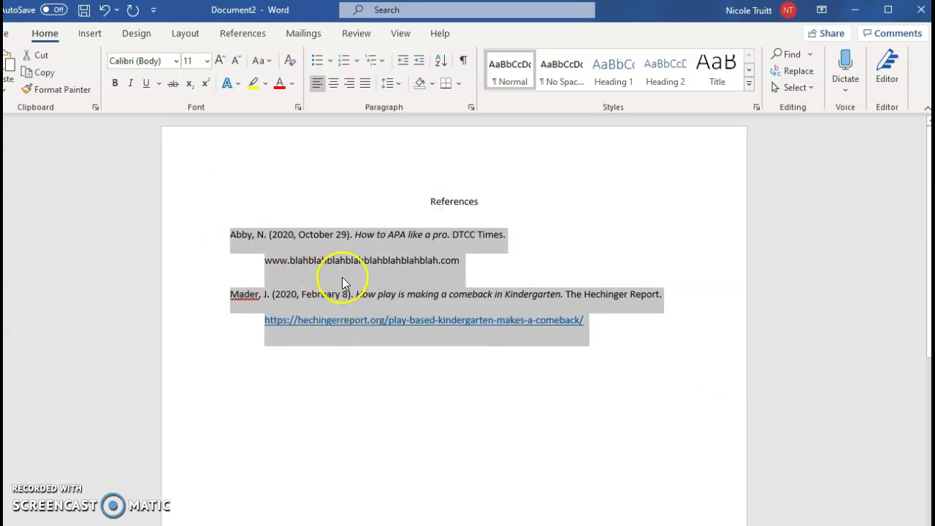
pyautogui.rightClick(342, 276)
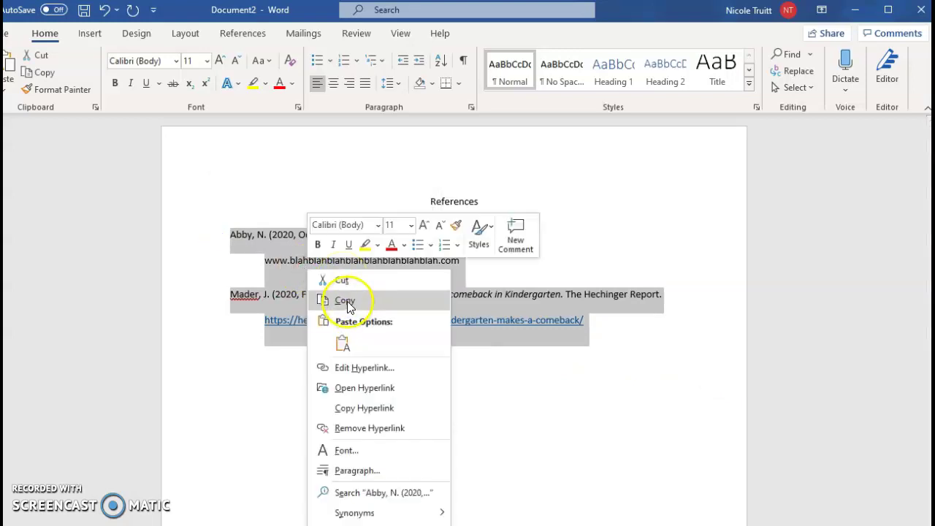
pyautogui.click(345, 301)
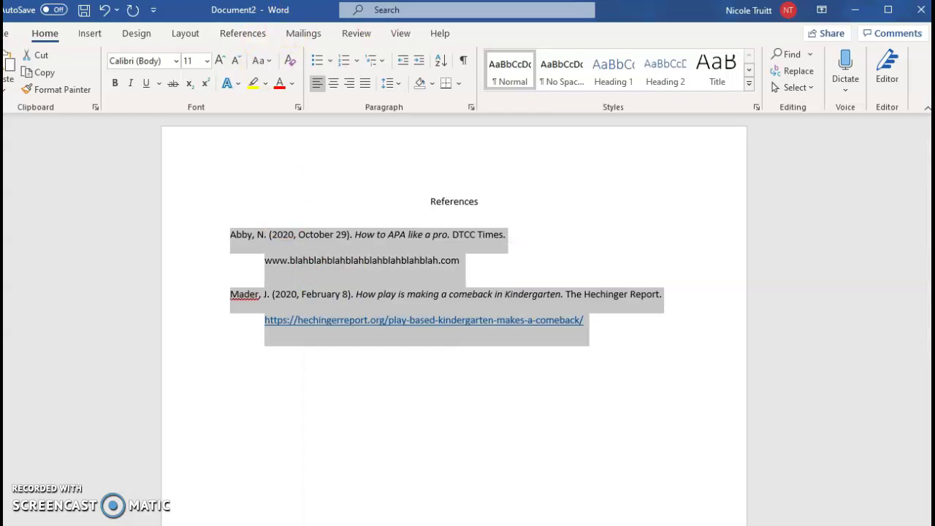
pyautogui.click(856, 9)
# Step: Add a centered "References" heading at the start of the blank document, followed by a new line
pyautogui.click(178, 214)
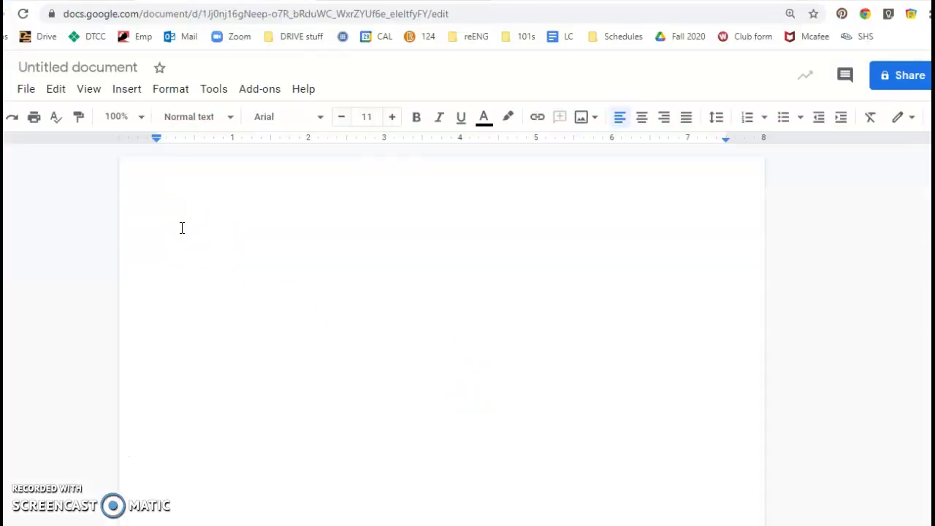
pyautogui.click(642, 119)
pyautogui.write('References')
pyautogui.press('Return')
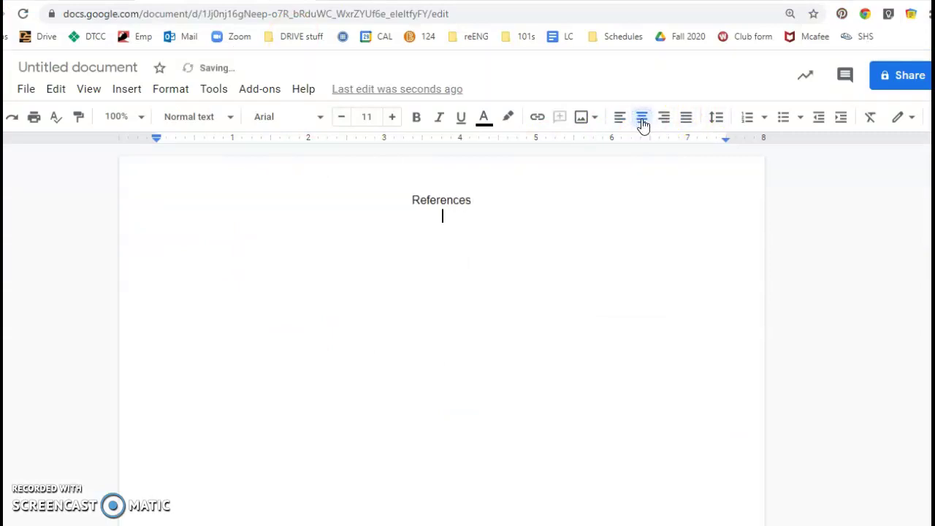
# Step: Apply double line spacing to the References heading and the empty line below it
pyautogui.moveTo(437, 176); pyautogui.dragTo(497, 299)
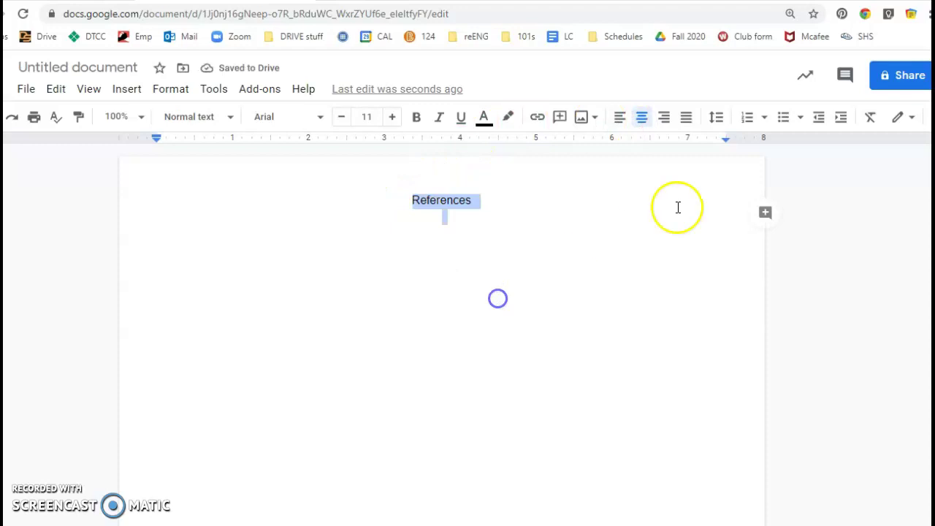
pyautogui.click(716, 118)
pyautogui.click(745, 219)
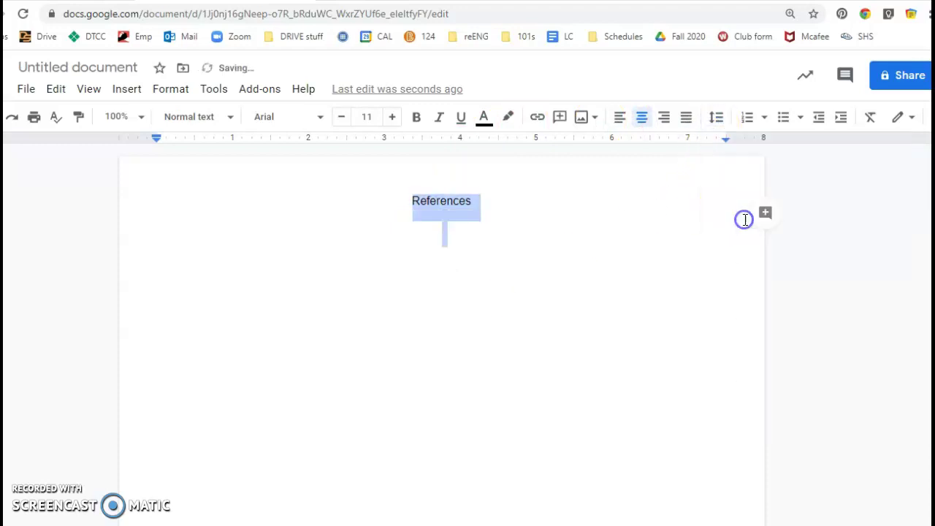
pyautogui.click(492, 263)
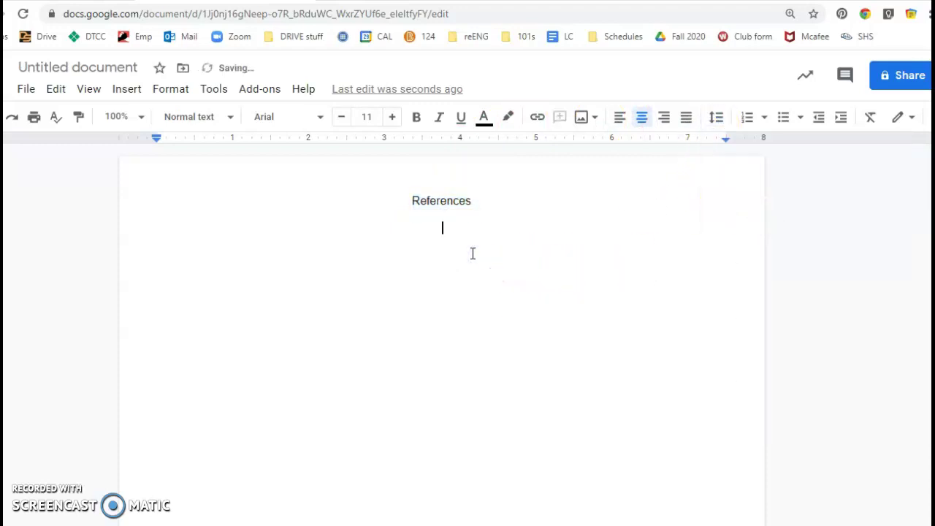
pyautogui.click(466, 244)
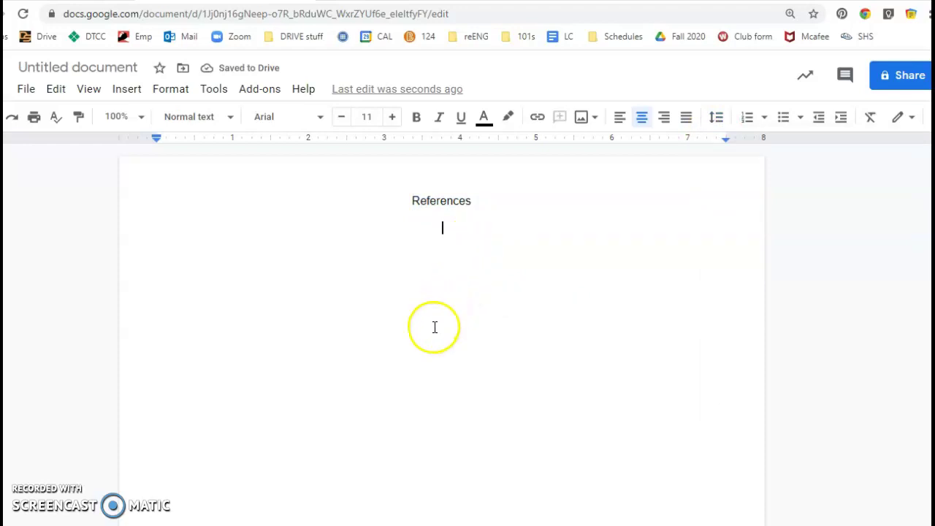
# Step: Paste the two copied reference entries below the References heading and left-align them
pyautogui.hotkey('ctrl', 'v')
pyautogui.click(443, 240)
pyautogui.moveTo(292, 241); pyautogui.dragTo(672, 353)
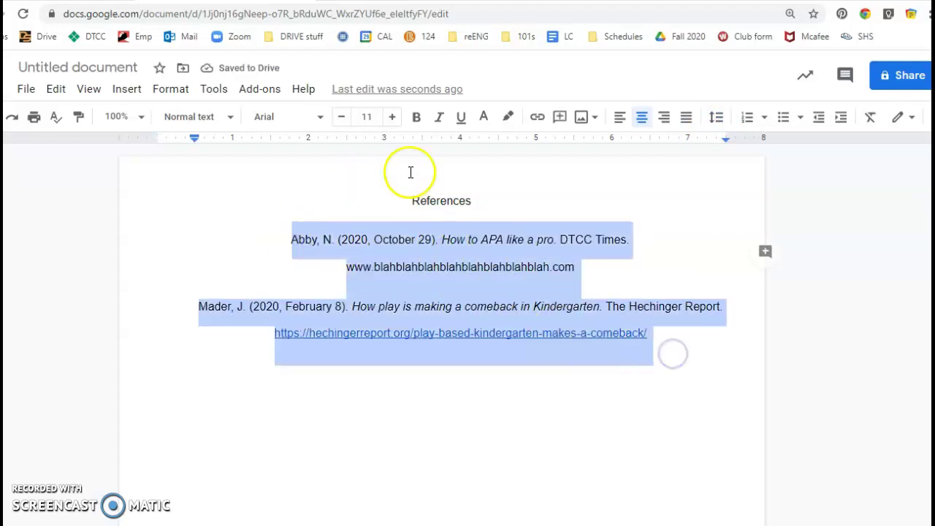
pyautogui.click(620, 116)
pyautogui.click(327, 407)
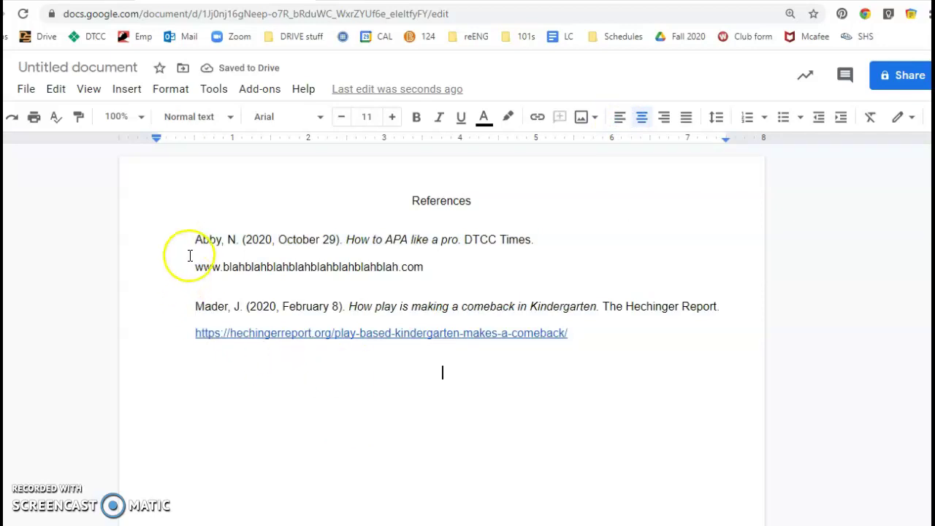
# Step: Apply a 0.5-inch hanging special indent to both pasted reference entries
pyautogui.moveTo(196, 241); pyautogui.dragTo(595, 344)
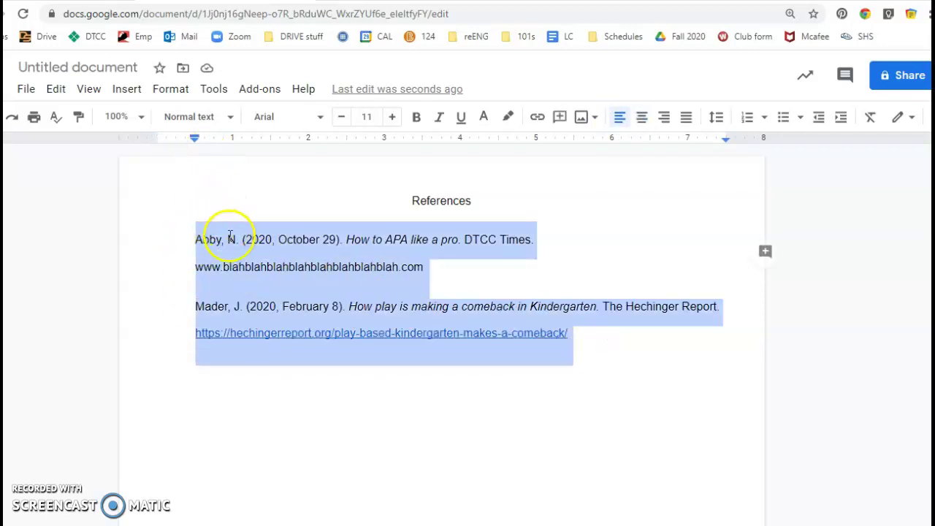
pyautogui.click(171, 90)
pyautogui.moveTo(183, 176)
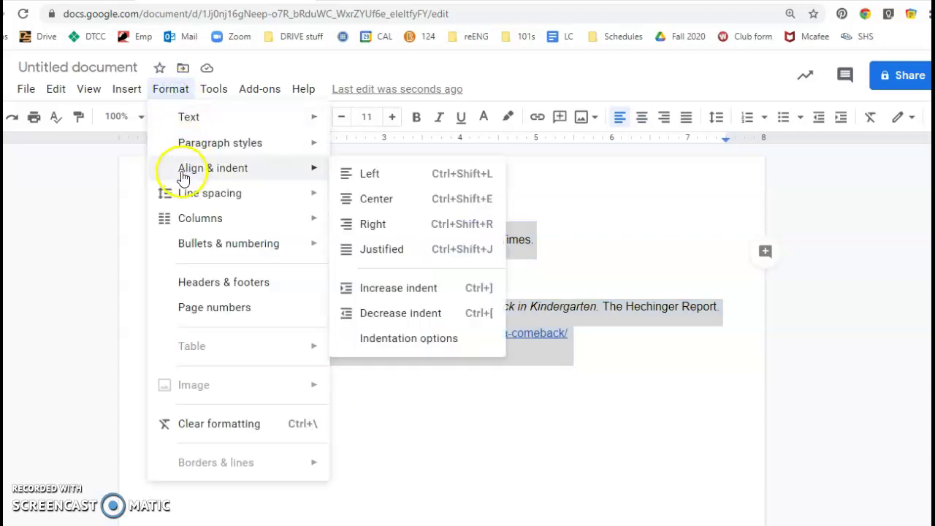
pyautogui.click(380, 348)
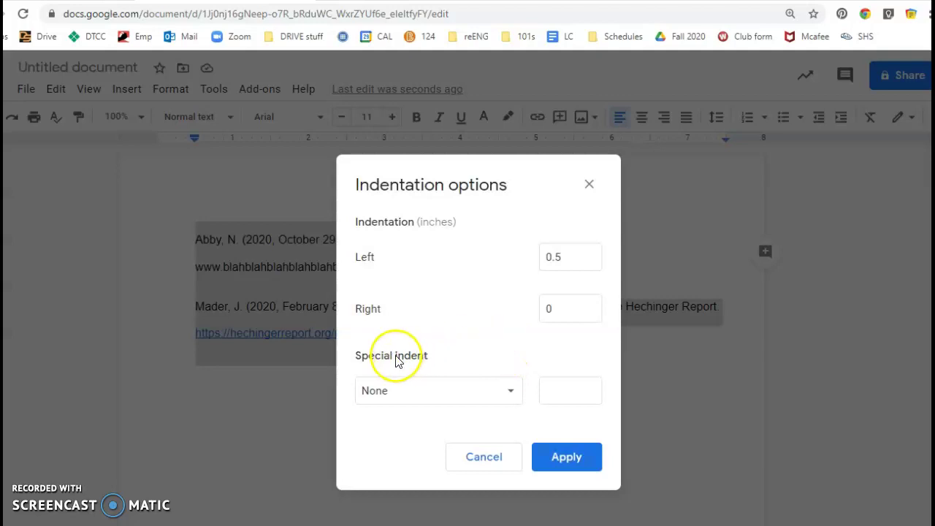
pyautogui.click(400, 389)
pyautogui.click(391, 445)
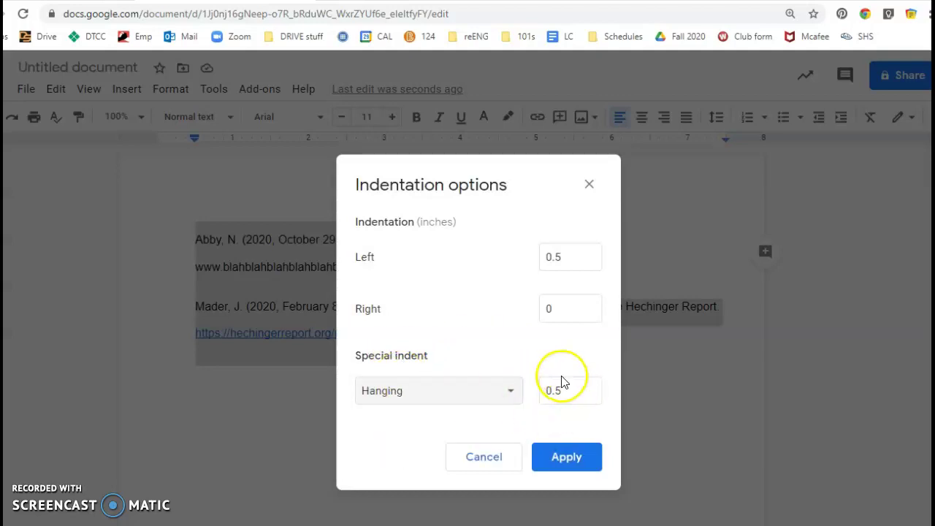
pyautogui.click(568, 459)
pyautogui.click(400, 437)
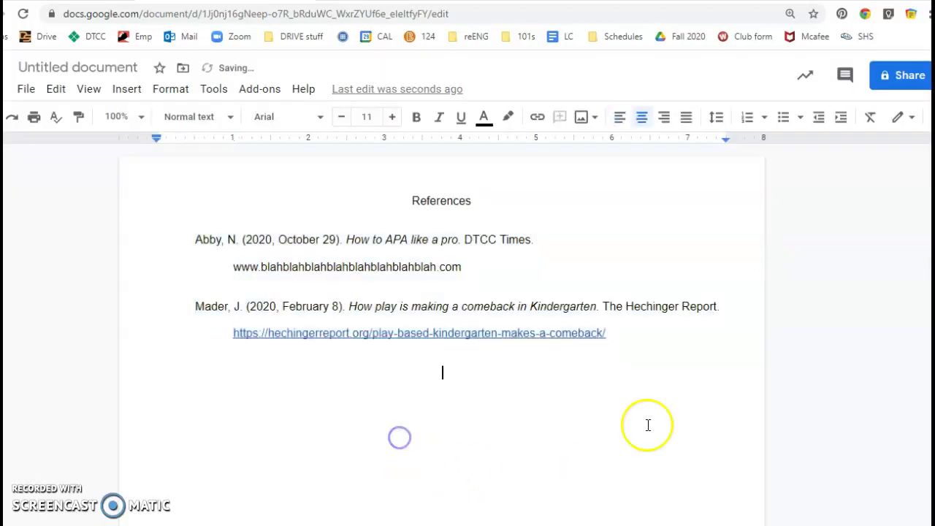